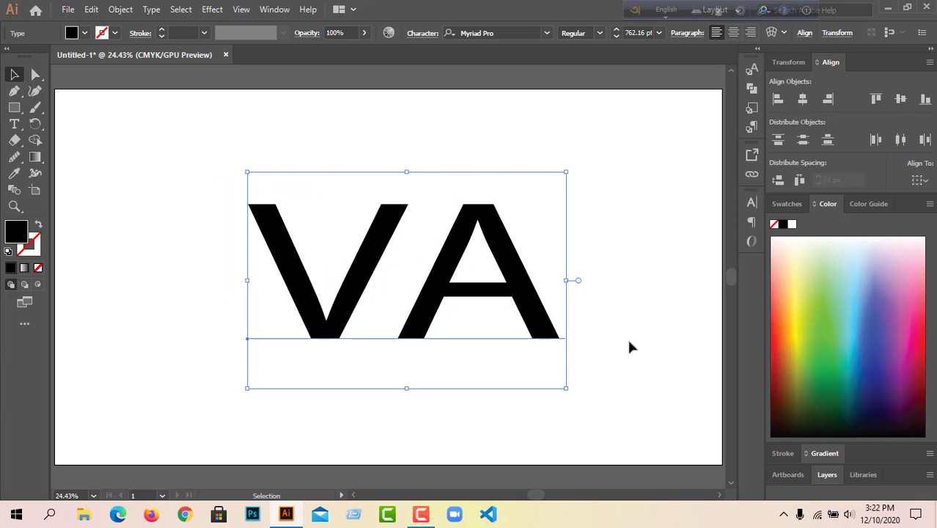
- Set the font of the VA text to Source Sans Variable
click(547, 33)
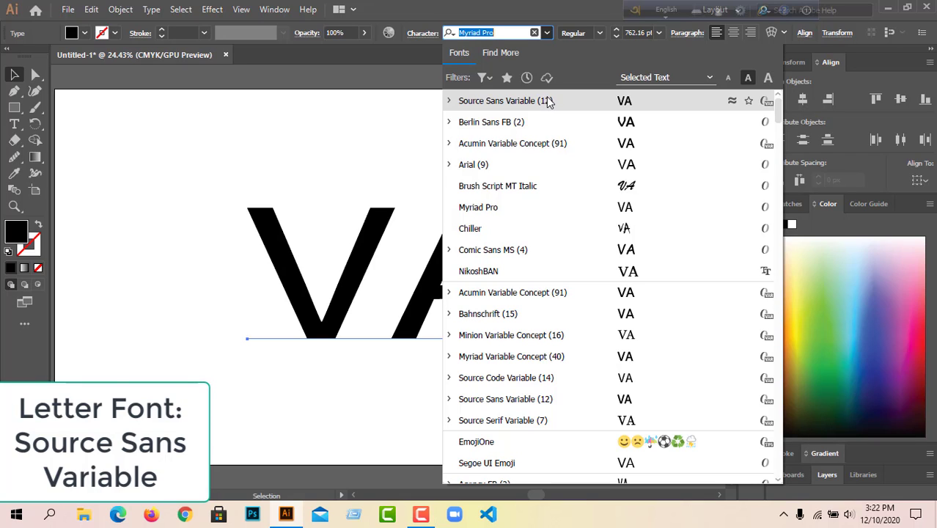
click(506, 102)
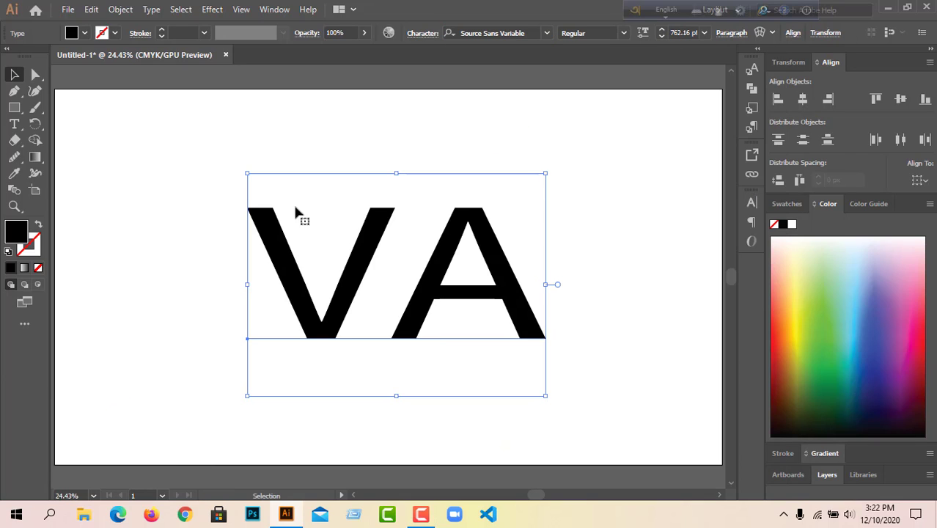
click(199, 135)
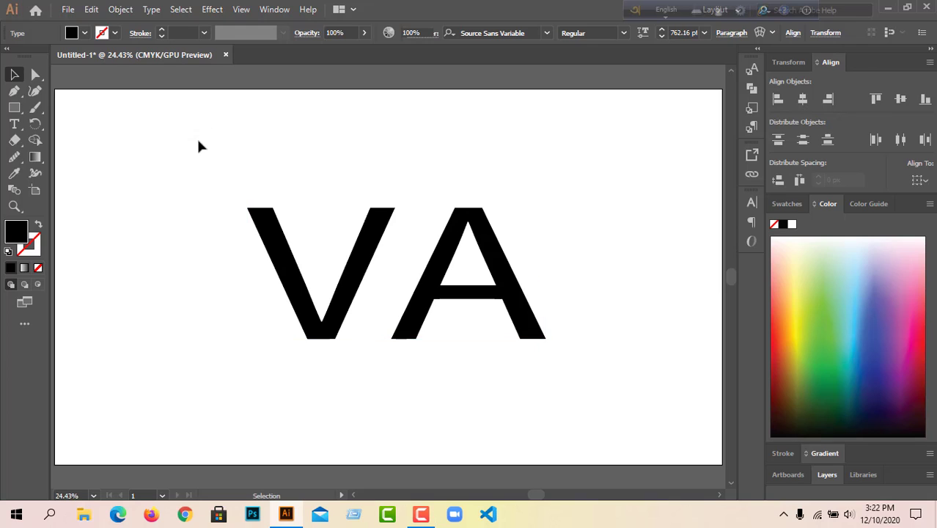
- Convert the VA text to outlines and ungroup the two letters
click(272, 247)
right_click(269, 236)
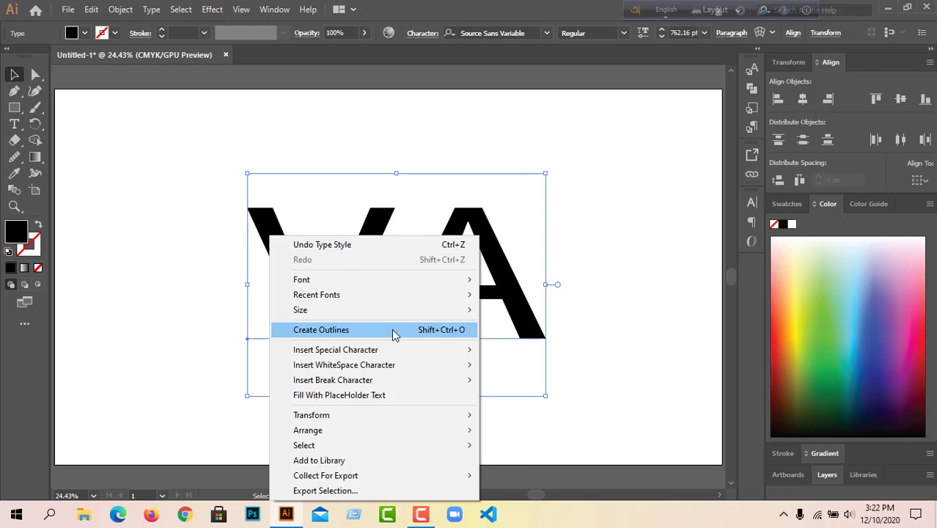
click(392, 329)
right_click(341, 307)
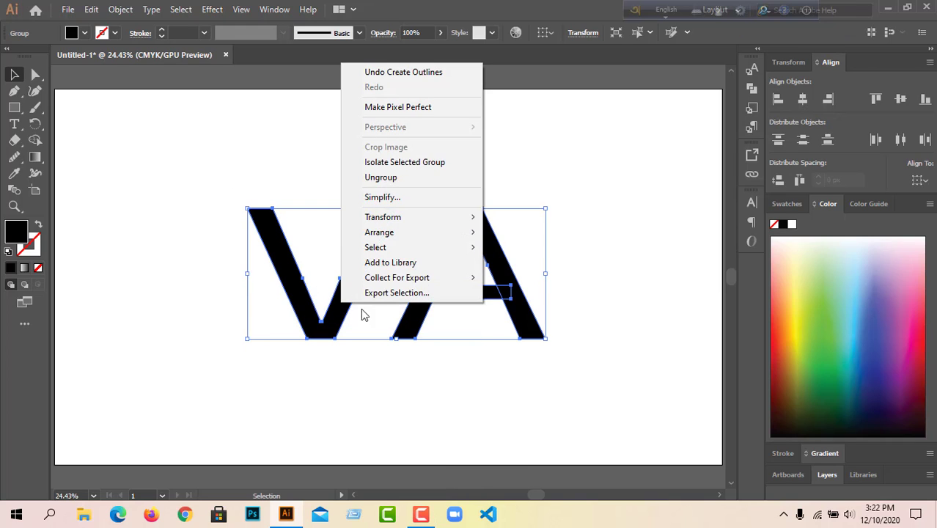
click(385, 192)
click(420, 253)
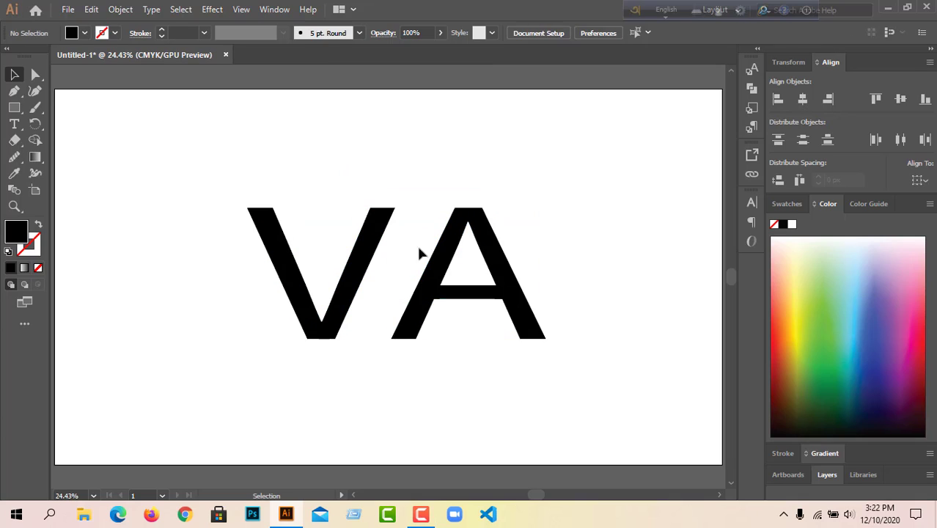
- Swap fill and stroke on both letters so they have no fill and a black stroke
click(441, 282)
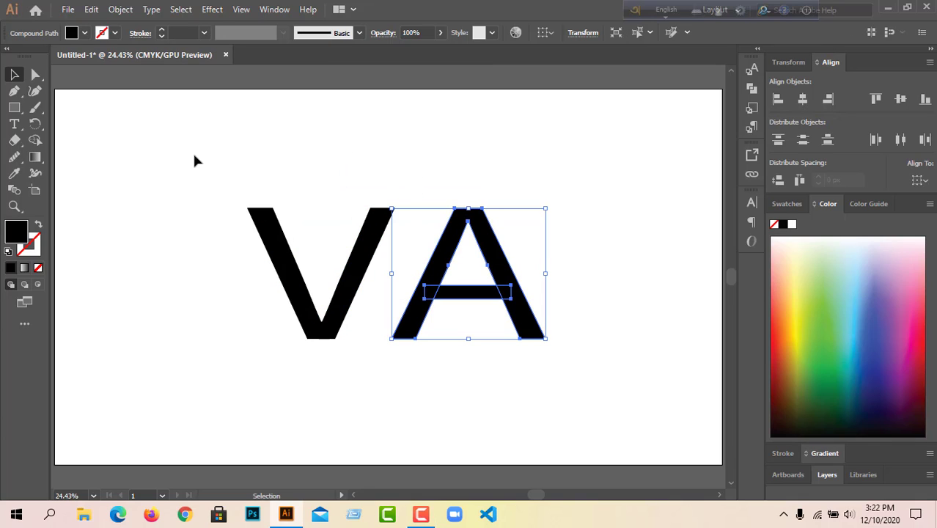
drag(182, 175, 269, 330)
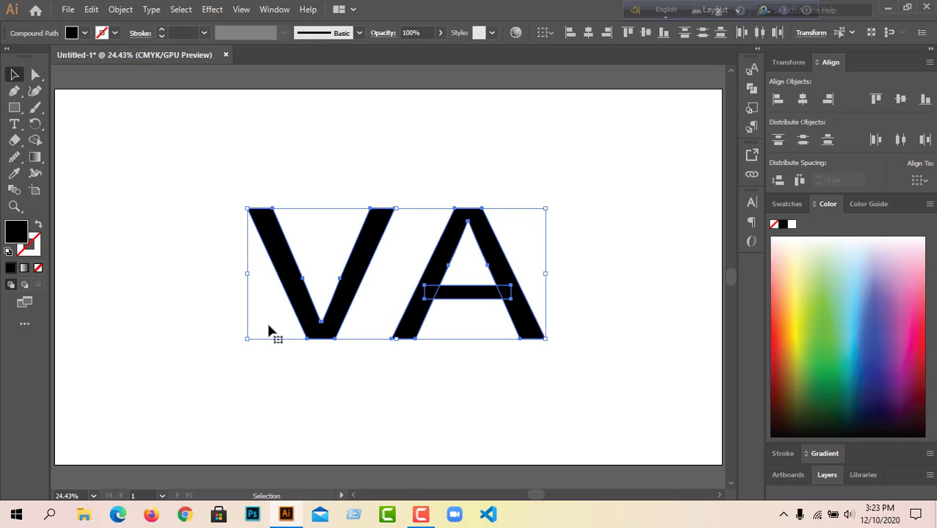
click(37, 227)
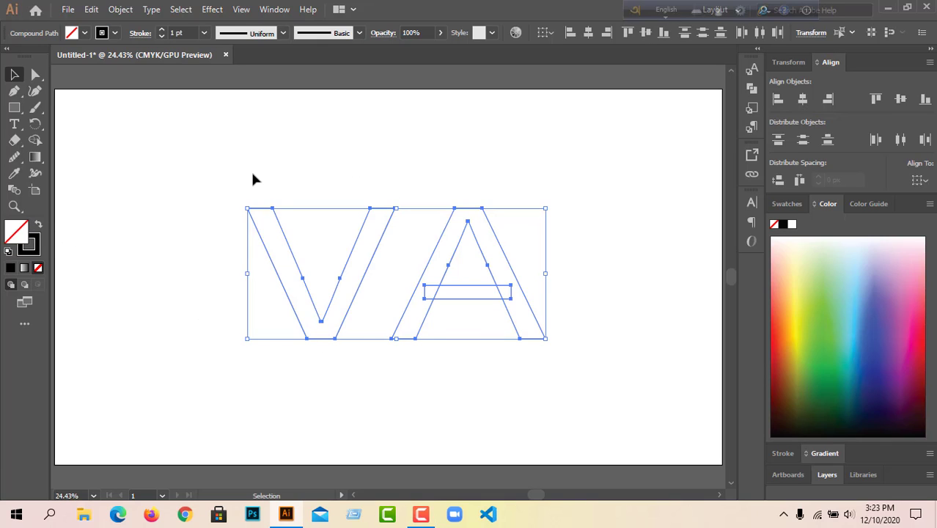
click(240, 151)
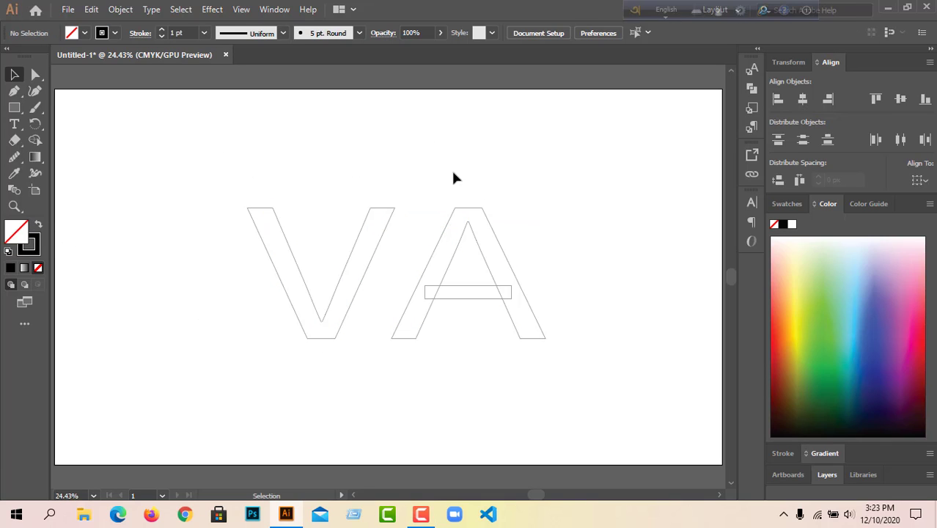
- Move the letter A left so its left leg overlaps the right arm of the V
drag(484, 251, 490, 312)
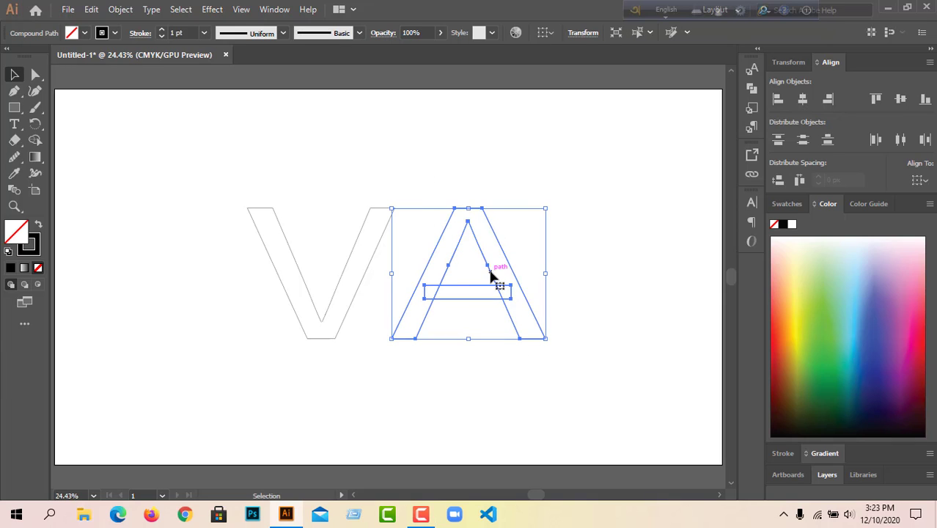
drag(493, 273, 410, 277)
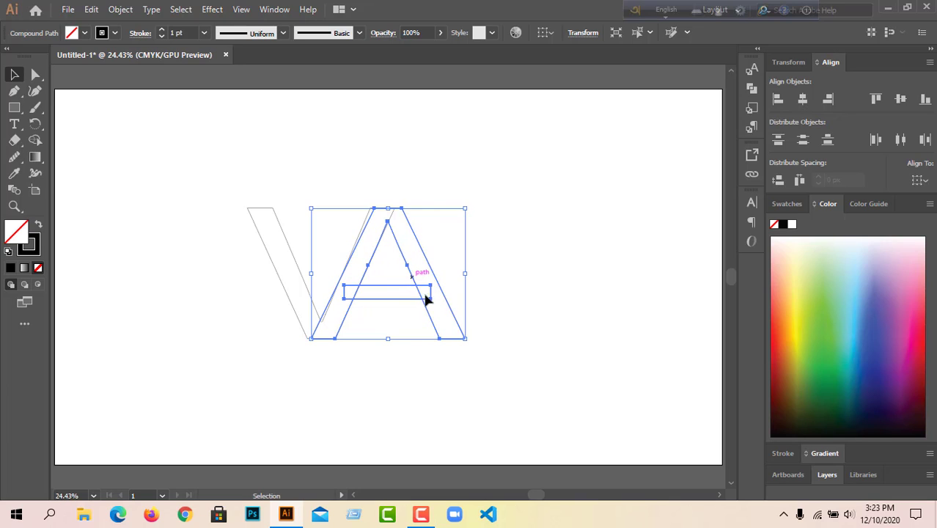
click(440, 383)
- Merge the overlapping V and A, including the A's crossbar, into one shape with the Shape Builder tool
drag(163, 130, 513, 351)
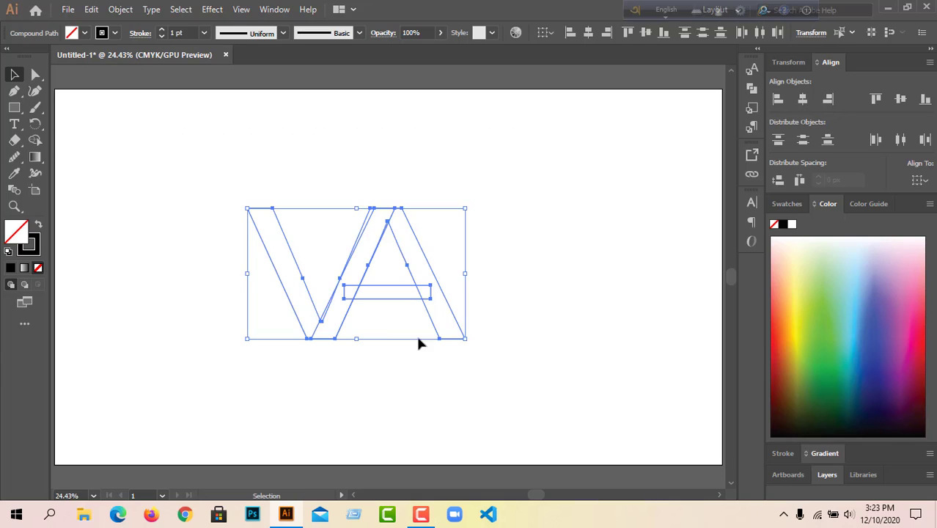
click(38, 141)
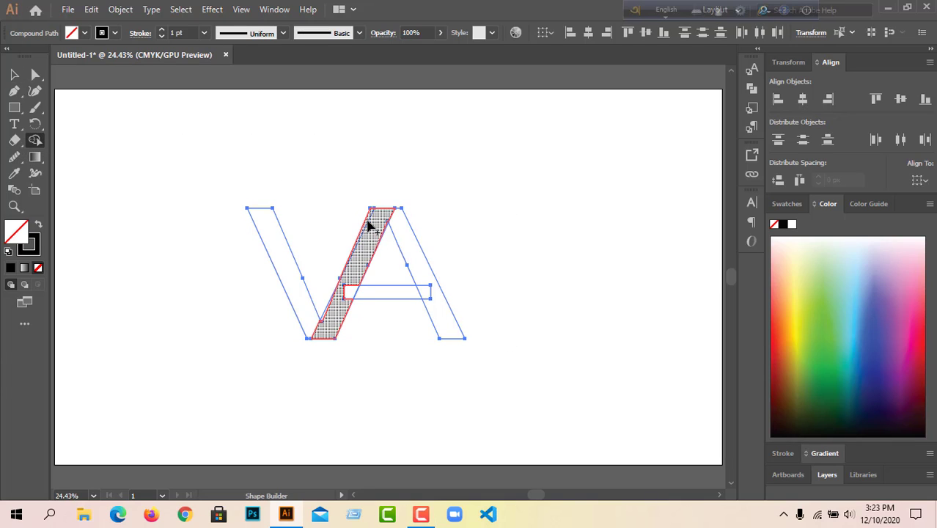
click(366, 246)
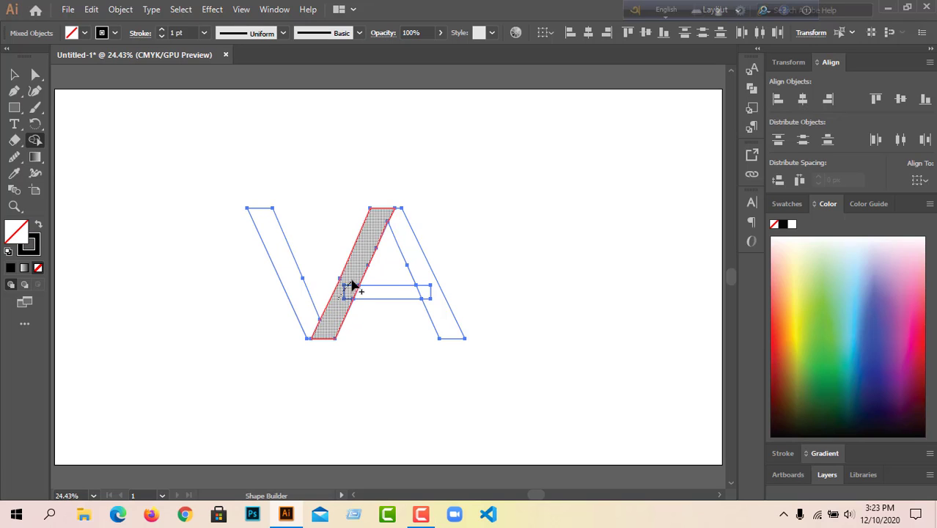
drag(352, 280, 352, 278)
drag(307, 329, 323, 333)
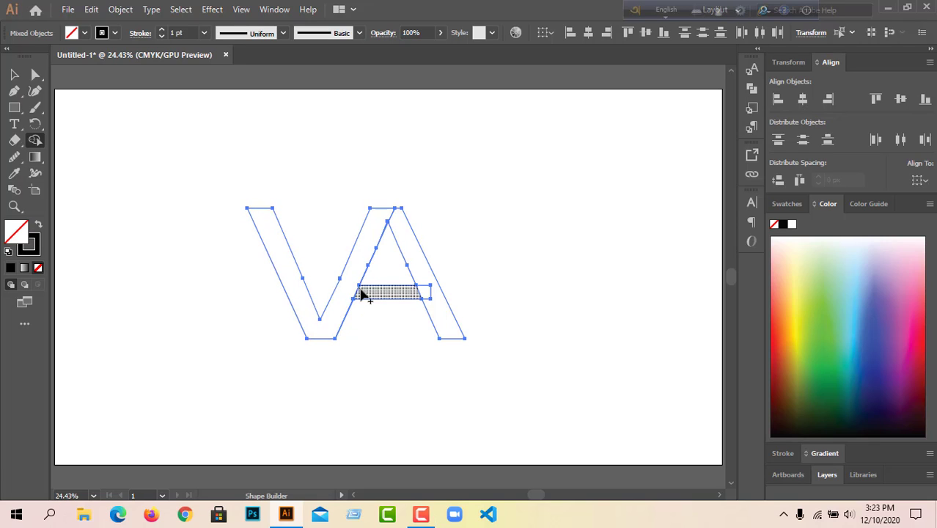
mouse_move(360, 297)
mouse_down()
mouse_move(429, 291)
mouse_move(429, 278)
mouse_up()
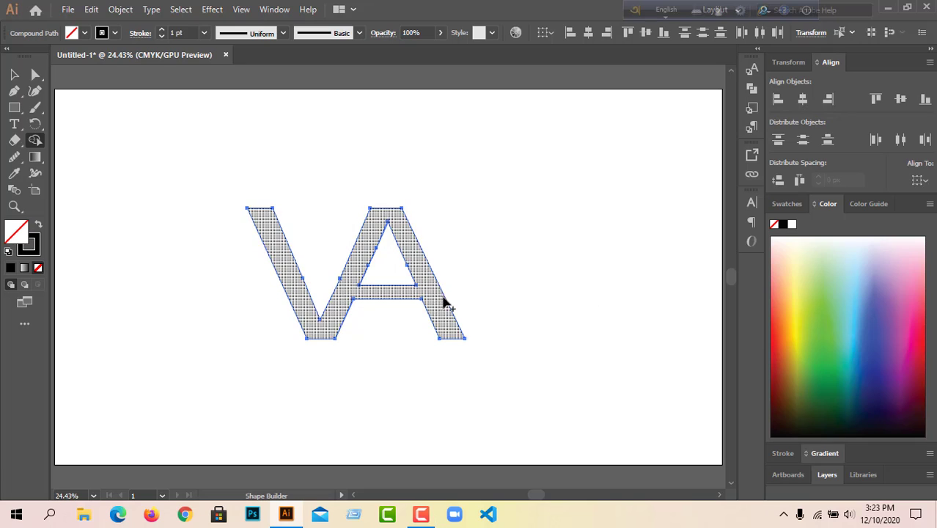
- Remove the leftover slivers along the joined V and A edges with the Shape Builder tool
click(14, 74)
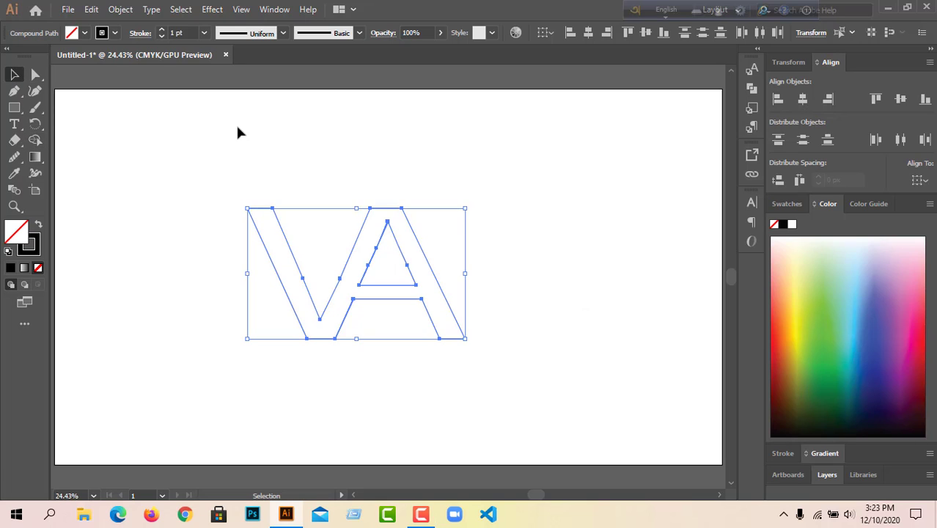
click(206, 144)
drag(218, 179, 422, 382)
click(35, 140)
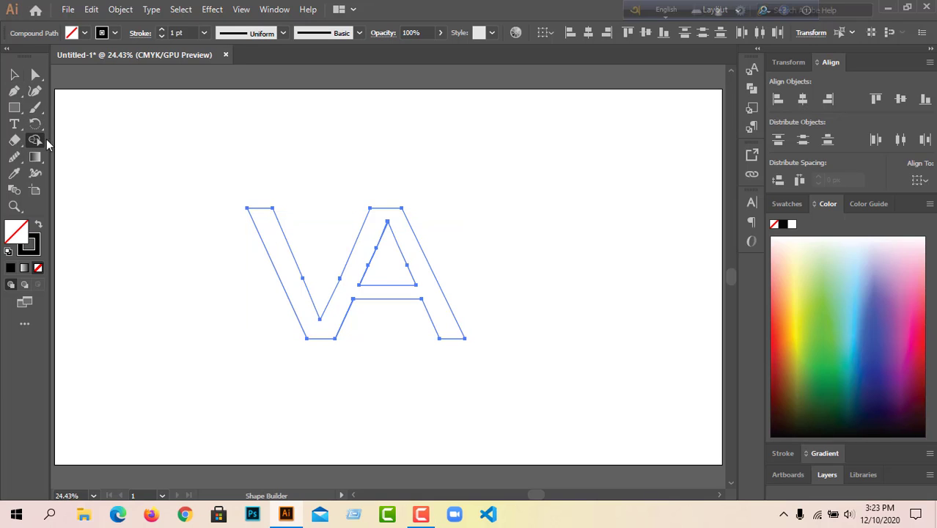
key(alt)
click(19, 76)
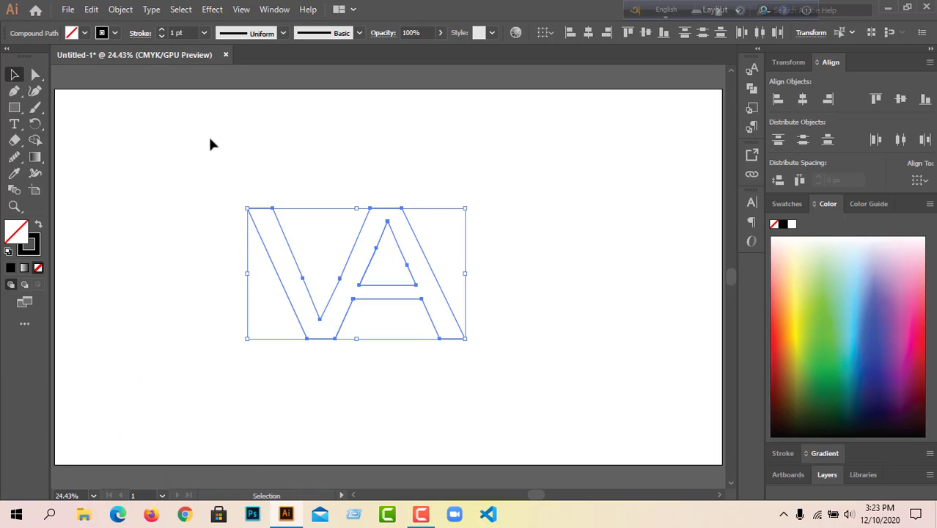
click(147, 127)
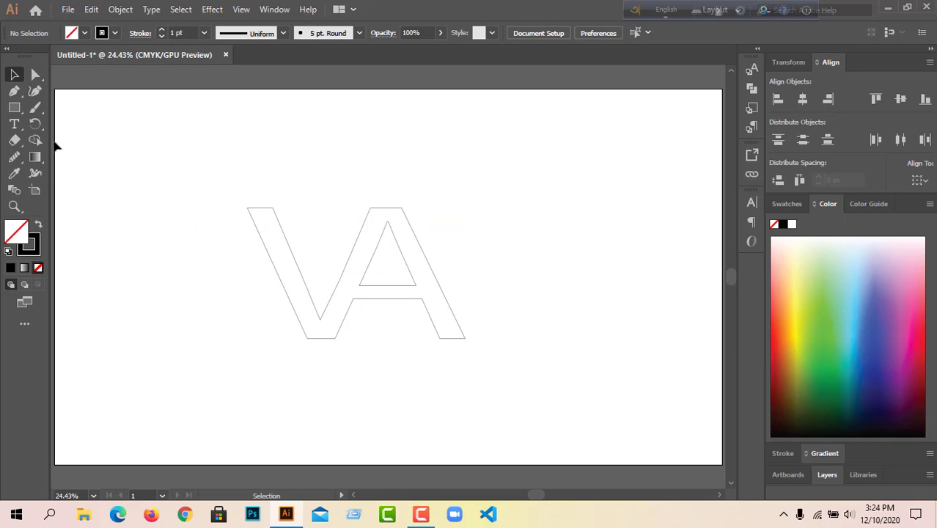
- Add the text "Vactor Art" below the VA monogram and enlarge it to about 136 pt
click(19, 124)
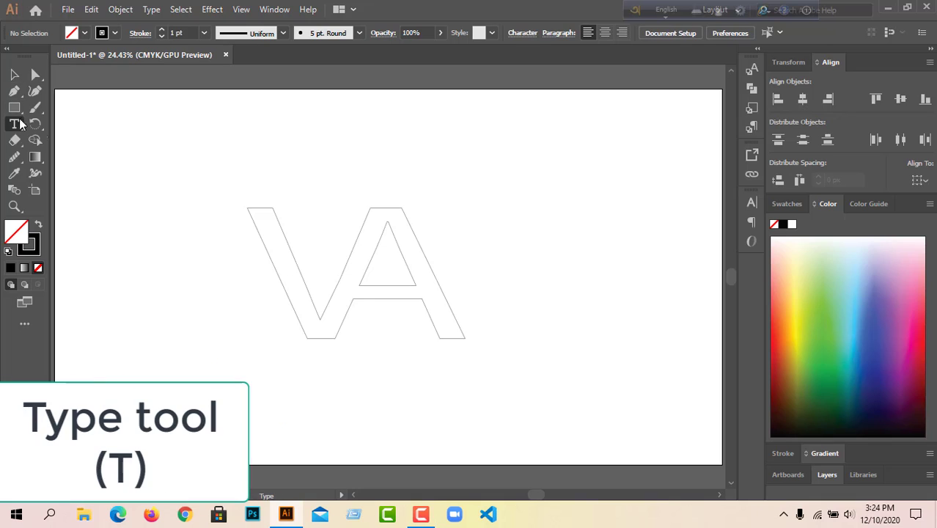
click(303, 368)
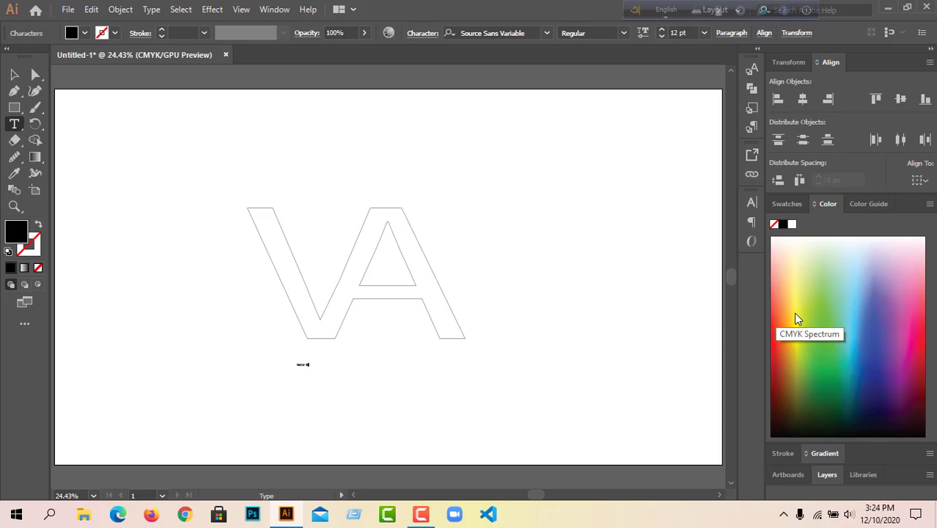
click(15, 74)
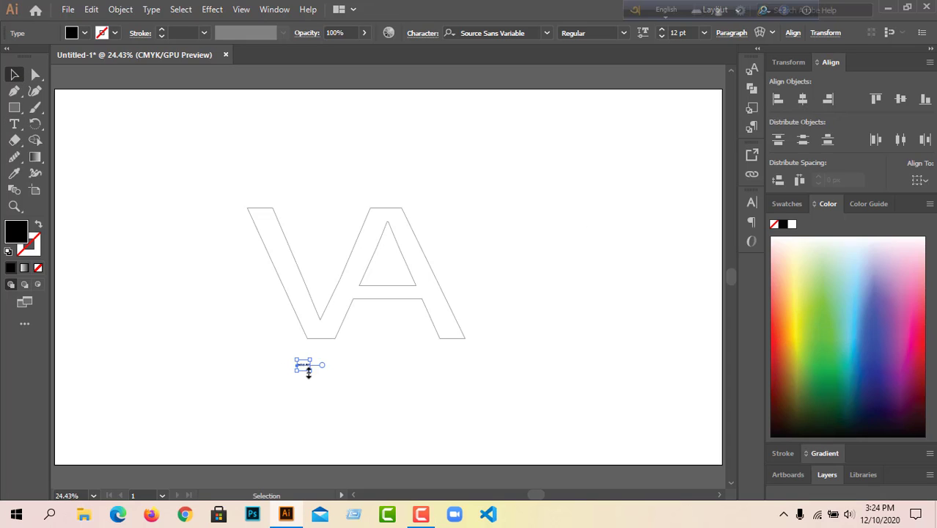
drag(311, 372, 479, 381)
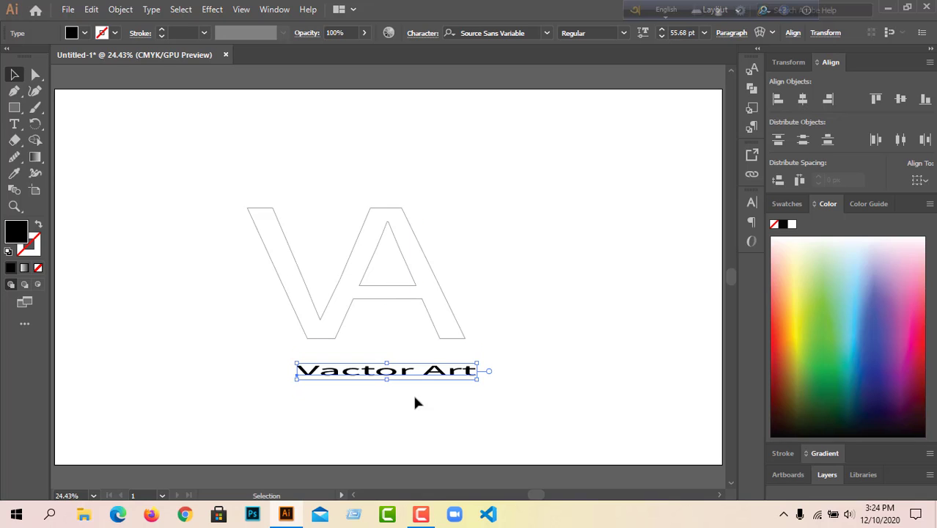
mouse_move(389, 380)
mouse_down()
mouse_move(391, 412)
mouse_move(389, 392)
mouse_up()
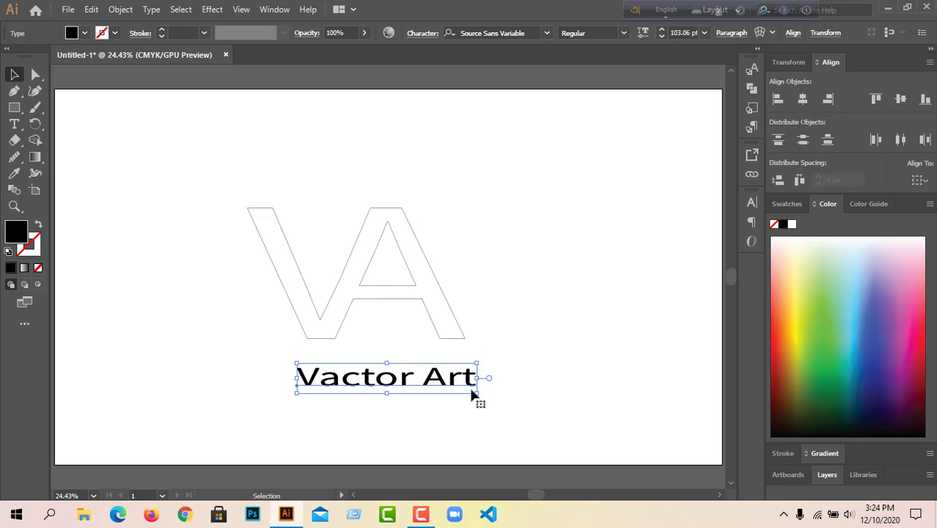
drag(476, 394, 483, 402)
- Change the "Vactor Art" text to the Berlin Sans FB font and shift it slightly left under the monogram
click(546, 33)
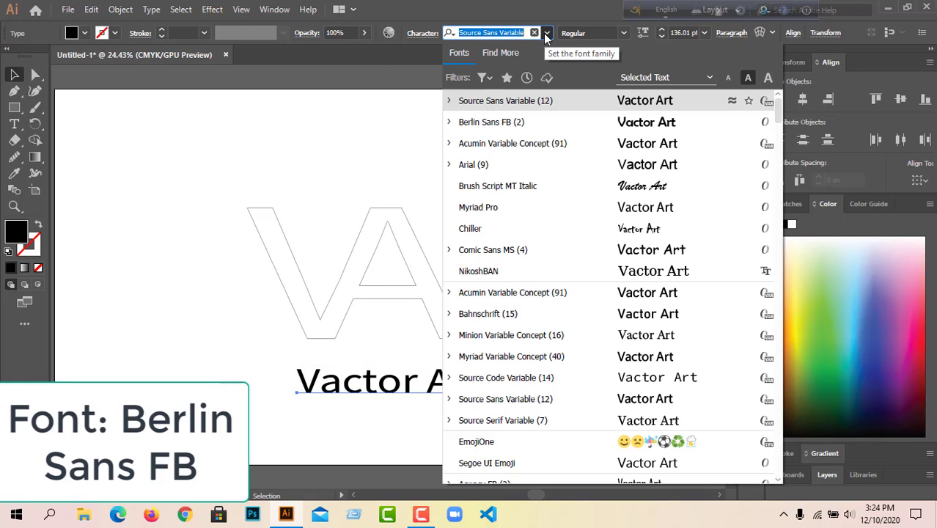
click(549, 126)
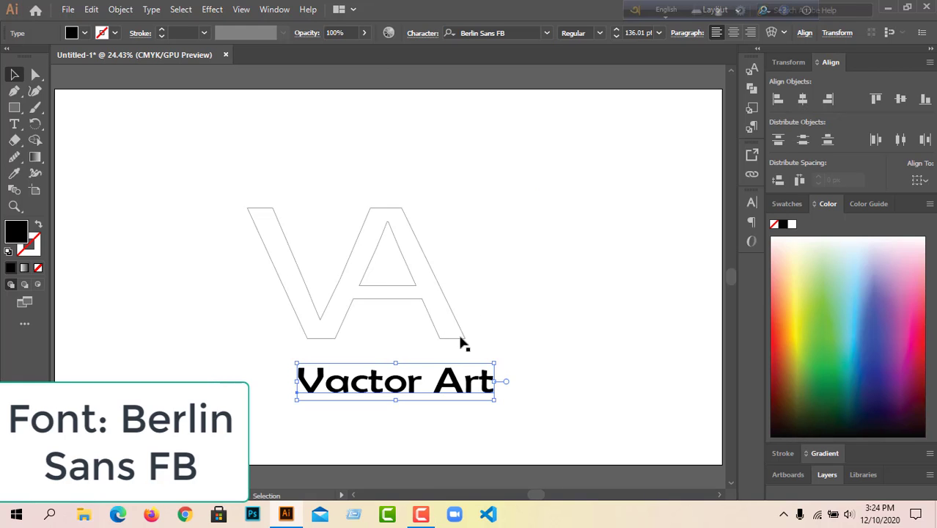
click(376, 394)
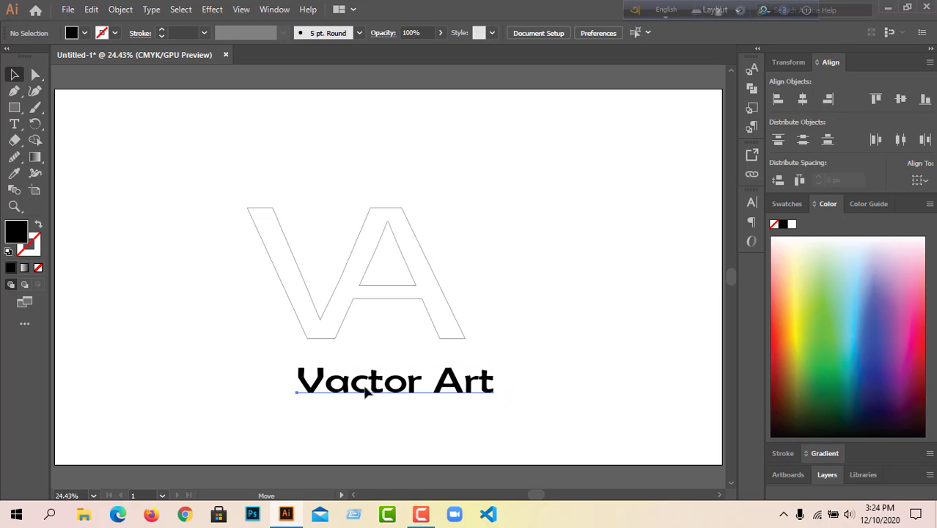
drag(376, 394, 365, 392)
- Shift the VA monogram slightly right and swap its fill and stroke to make it solid black
drag(205, 159, 492, 328)
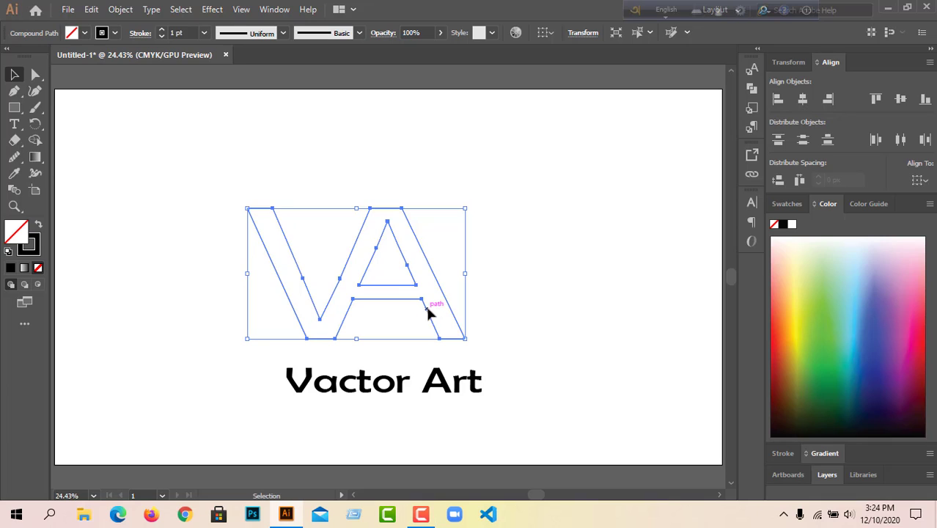
drag(429, 312, 438, 311)
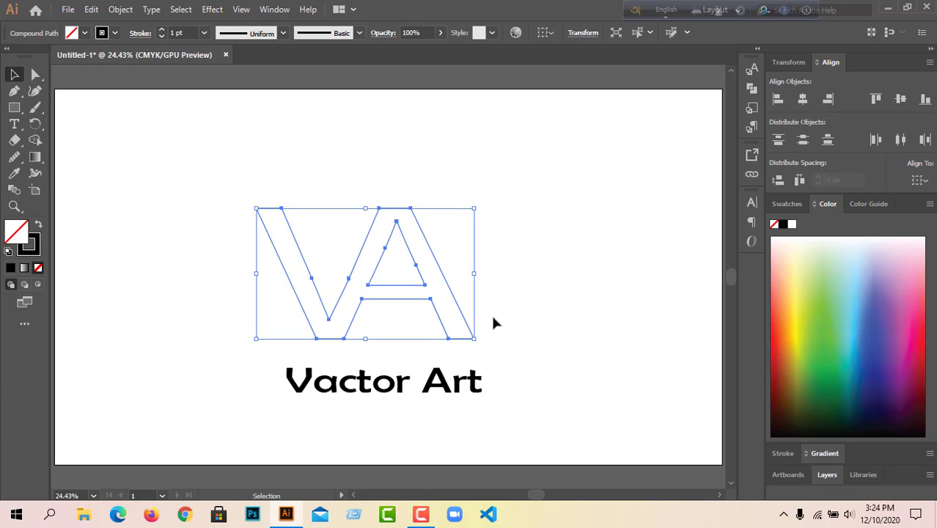
click(38, 225)
click(146, 181)
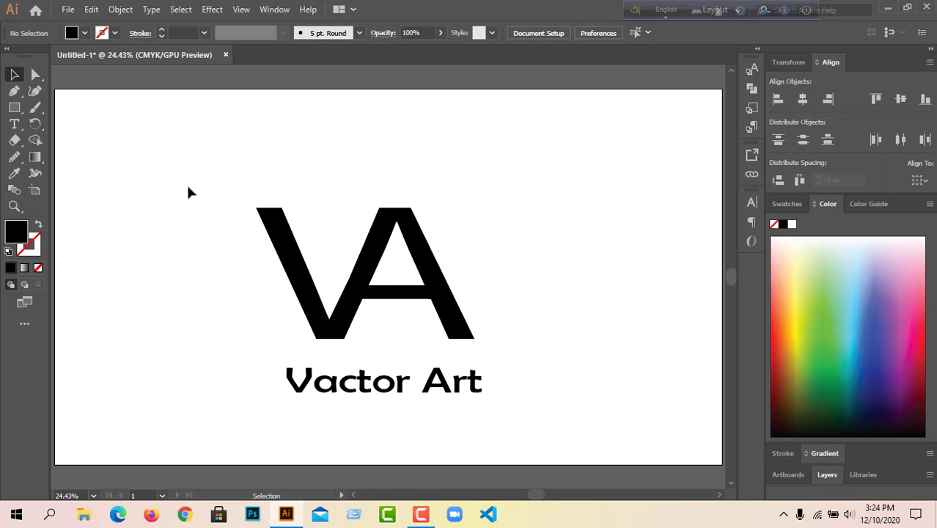
- Align the VA monogram and the "Vactor Art" text to each other's horizontal center
drag(186, 121, 542, 398)
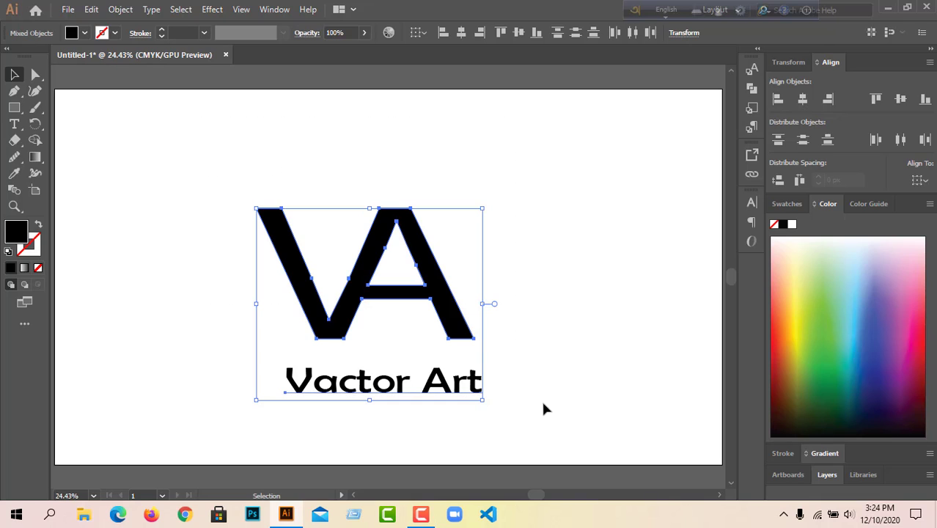
click(803, 98)
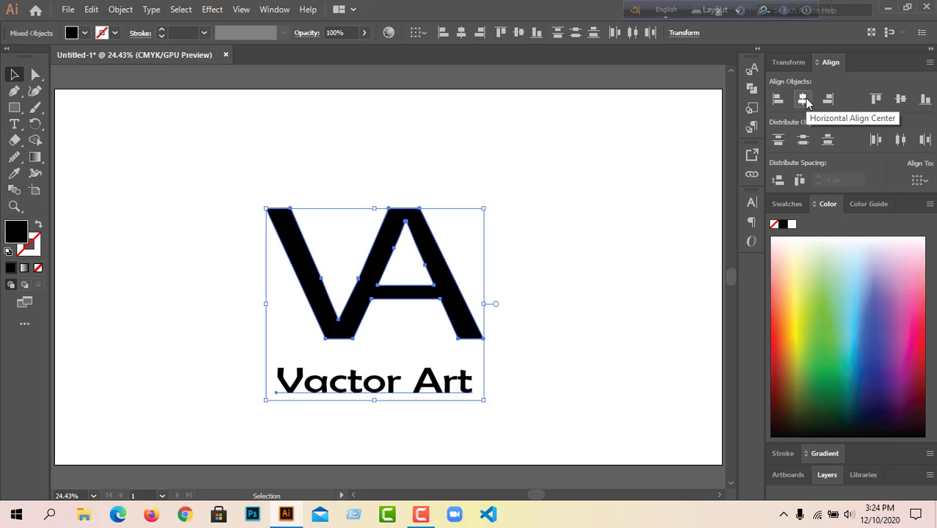
click(641, 189)
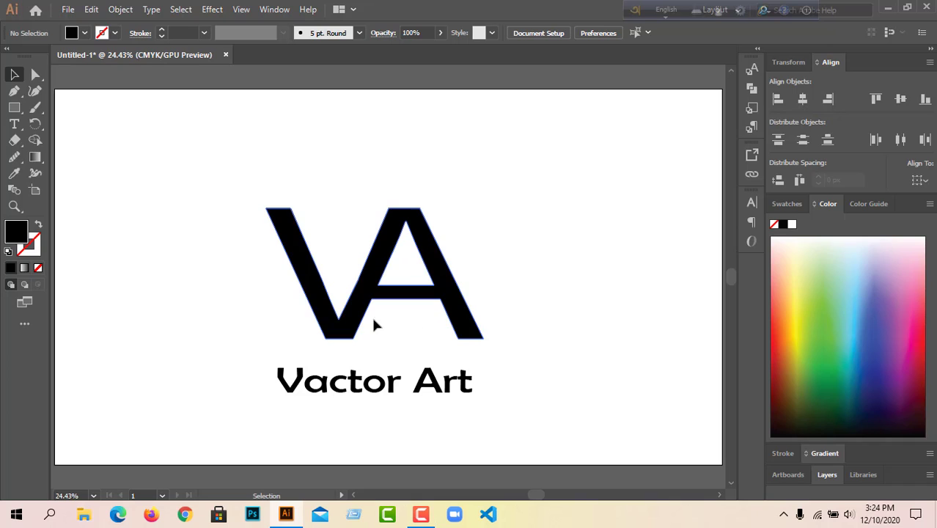
- Draw an unfilled, black-outlined circle about 1074 px in diameter and centre it around the VA monogram and the "Vactor Art" text
key(l)
drag(14, 110, 44, 124)
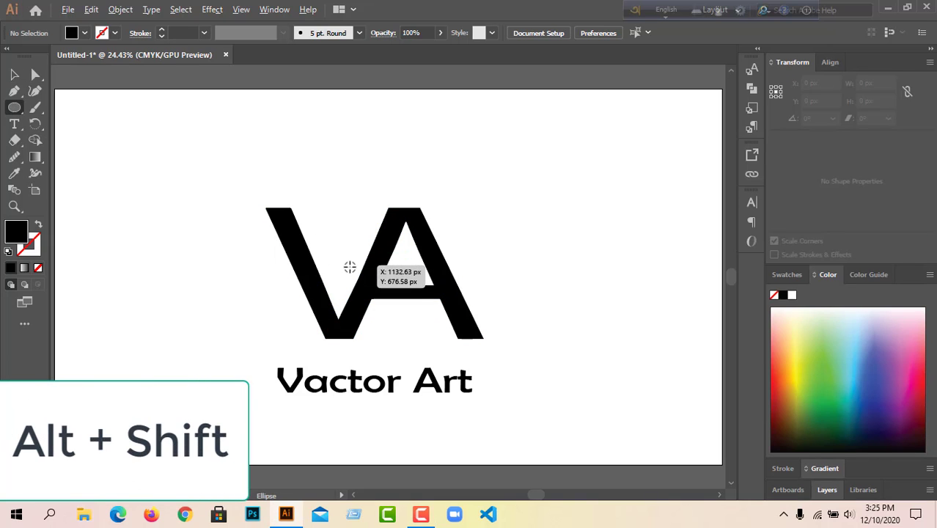
mouse_move(350, 267)
mouse_down()
mouse_move(577, 318)
mouse_move(490, 292)
mouse_up()
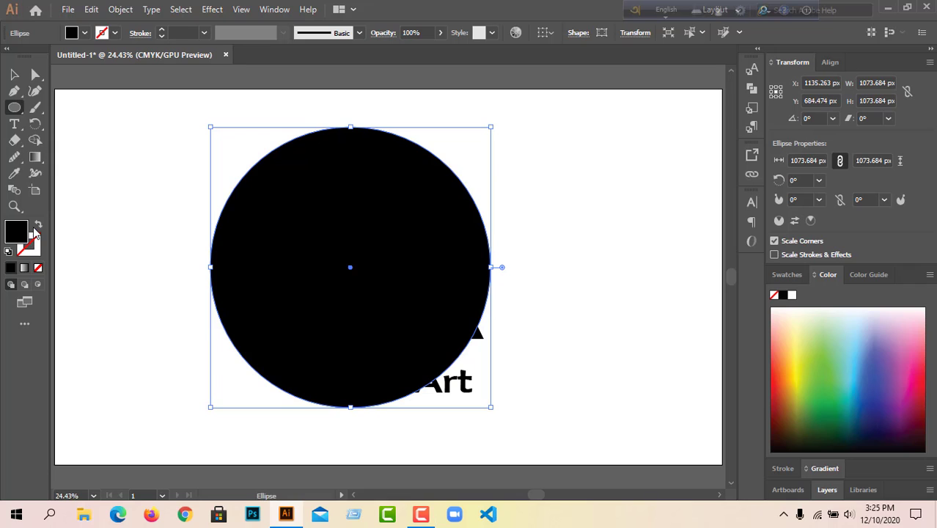
click(37, 226)
click(14, 75)
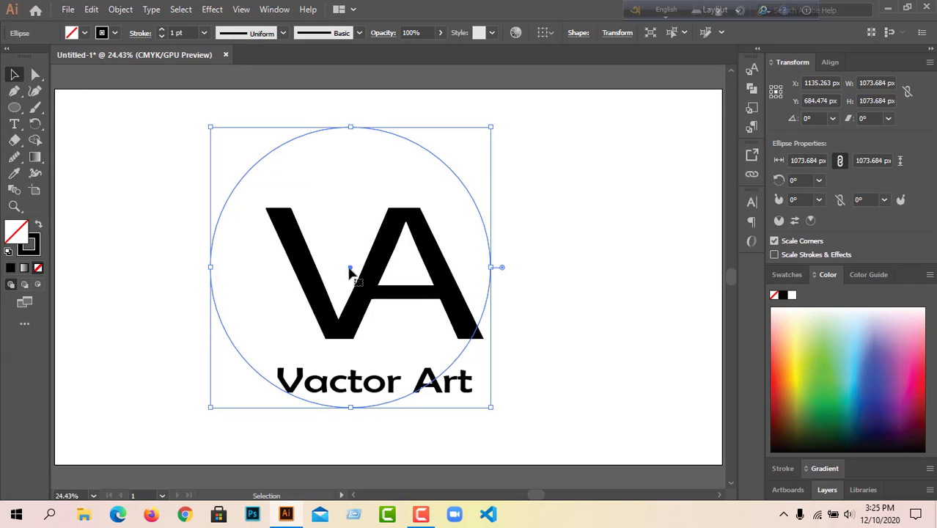
drag(351, 272, 374, 295)
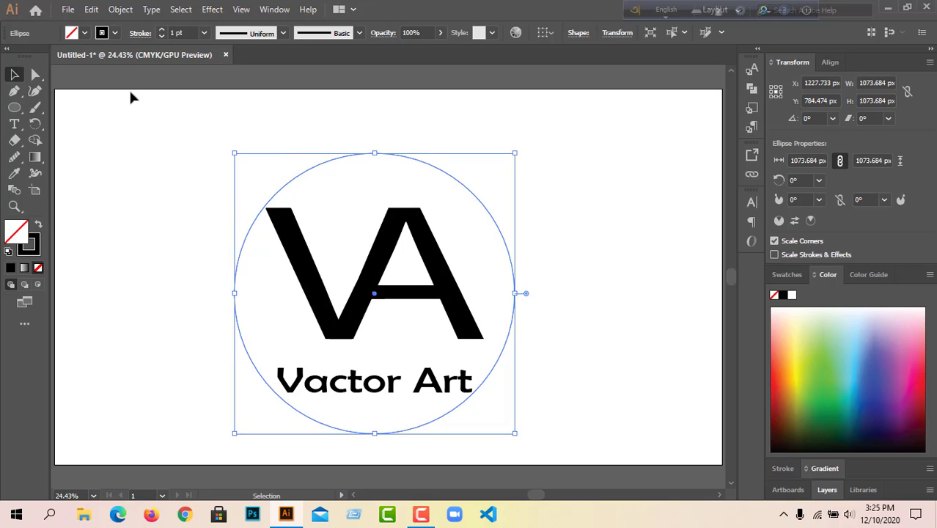
- Set the circle's stroke to 3 pt and enlarge it proportionally from its centre to about 1105 px
click(163, 30)
click(163, 30)
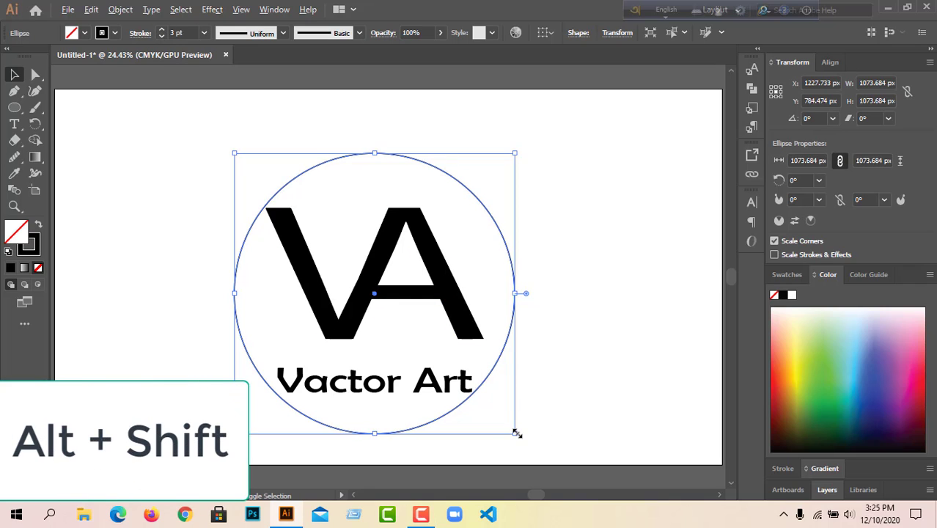
drag(515, 433, 529, 440)
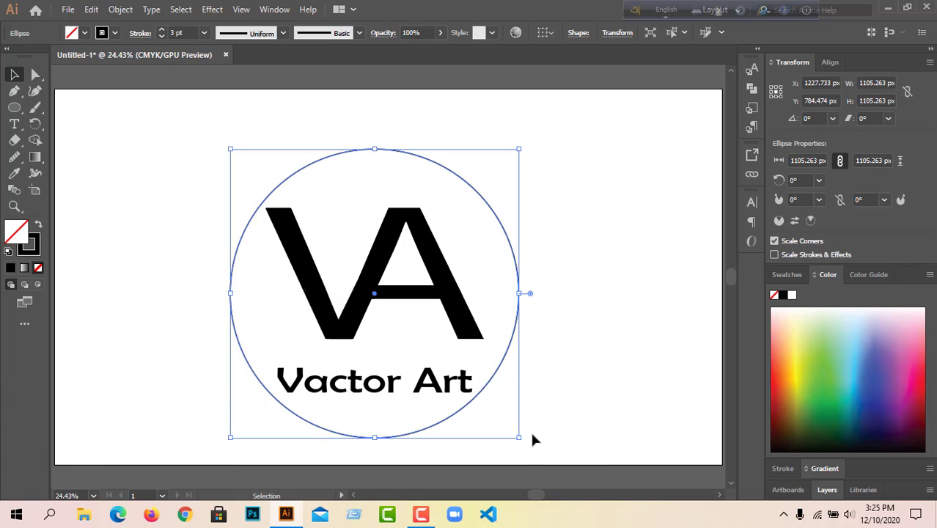
click(576, 375)
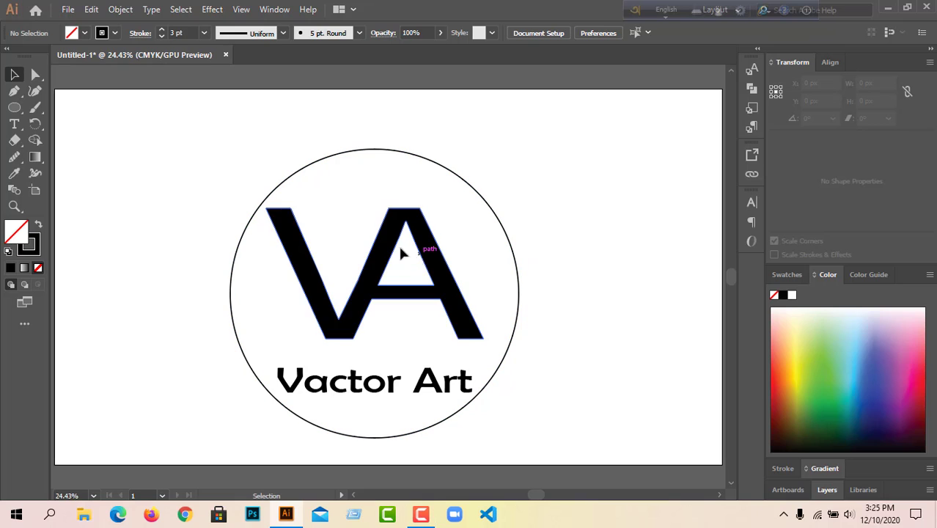
- Copy the circle, paste it in place, and enlarge the copy from its centre to about 1160 px
click(275, 192)
click(91, 9)
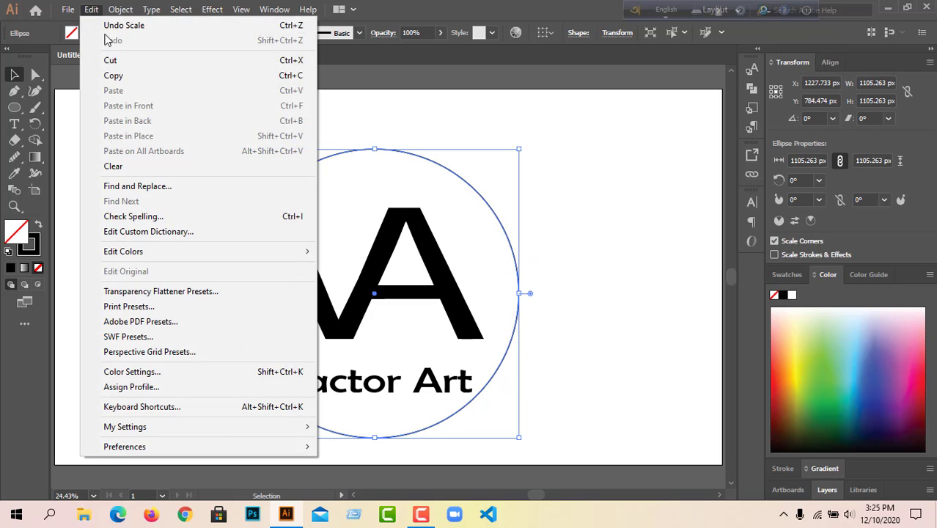
click(114, 75)
click(91, 10)
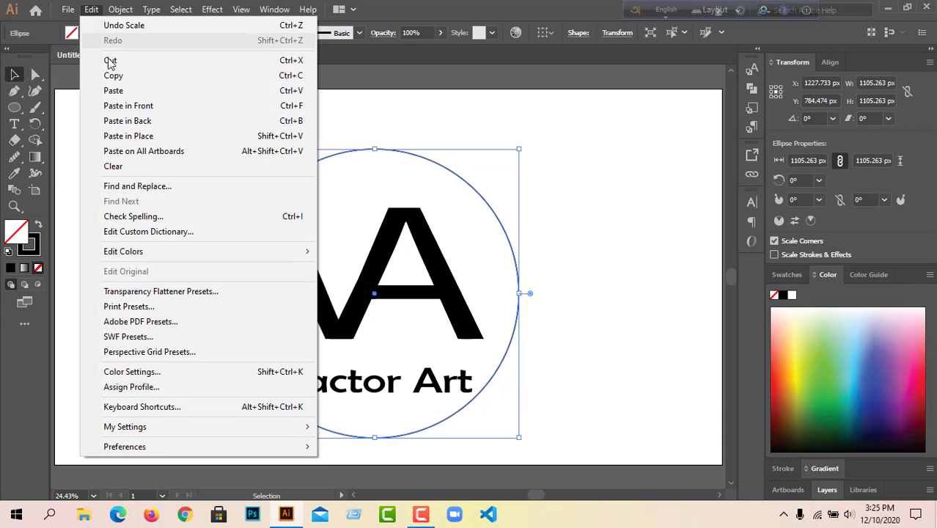
click(160, 136)
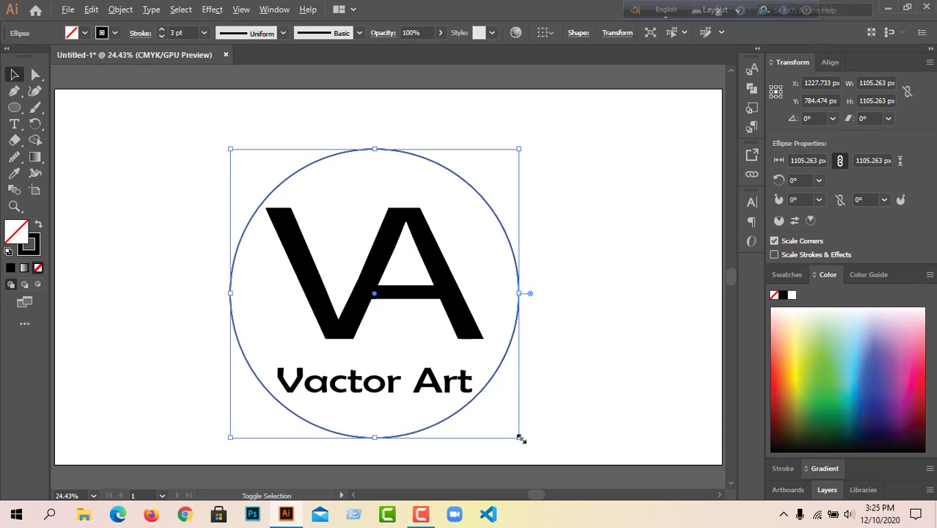
drag(519, 439, 527, 441)
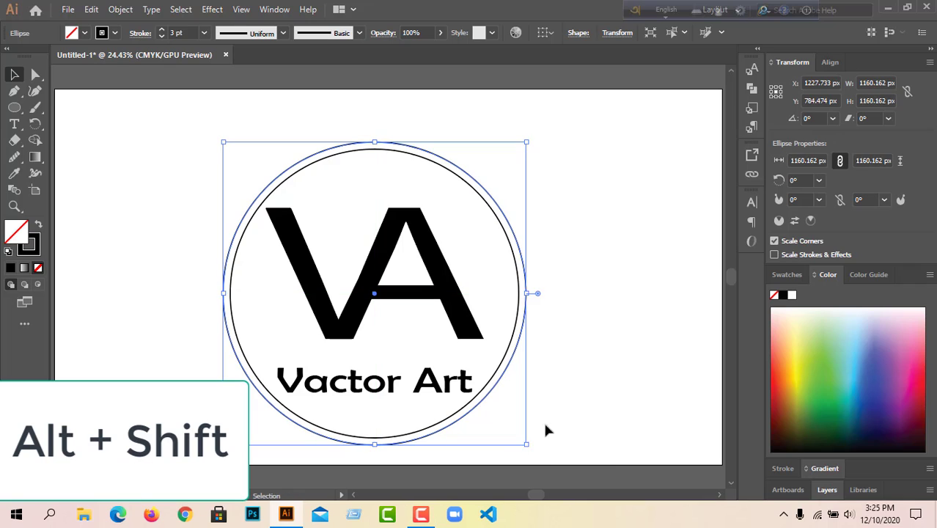
click(595, 383)
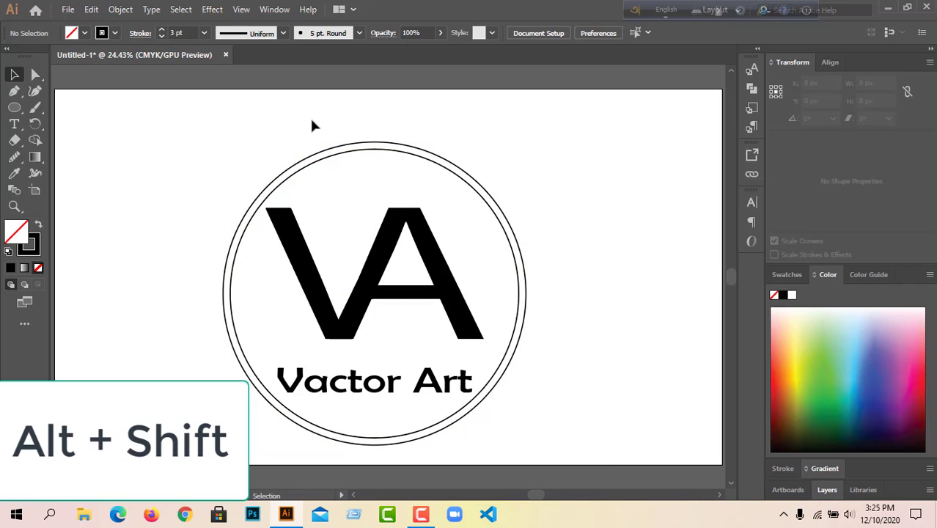
- Split the two concentric circles into an inner disc and an outer ring with the Shape Builder tool
drag(342, 170, 342, 170)
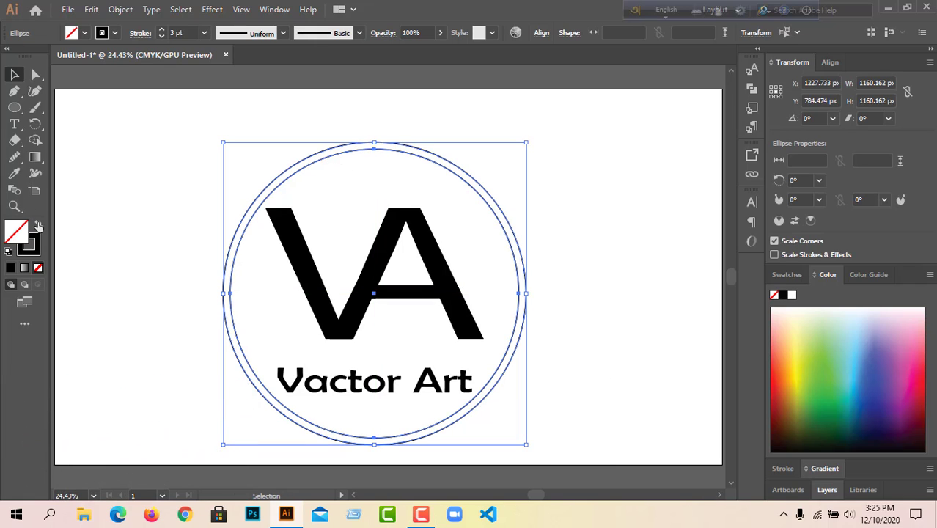
key(shift+m)
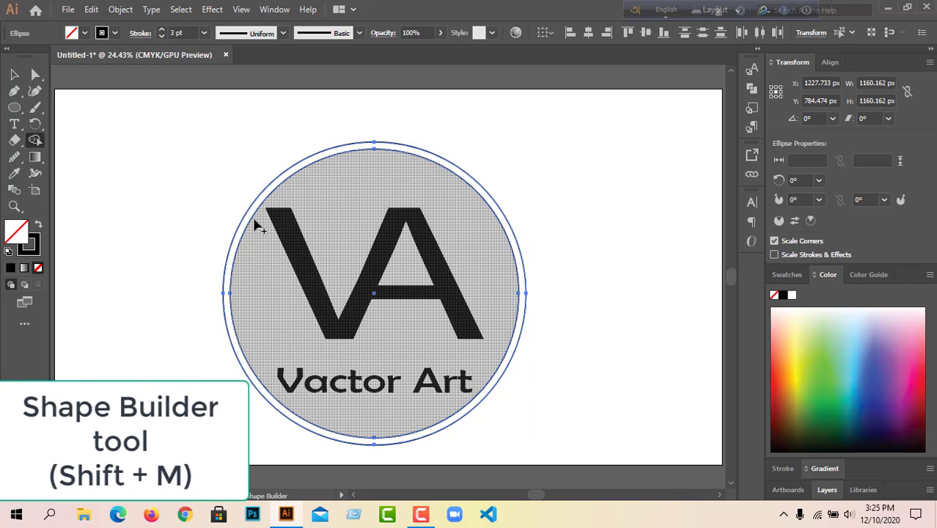
click(257, 226)
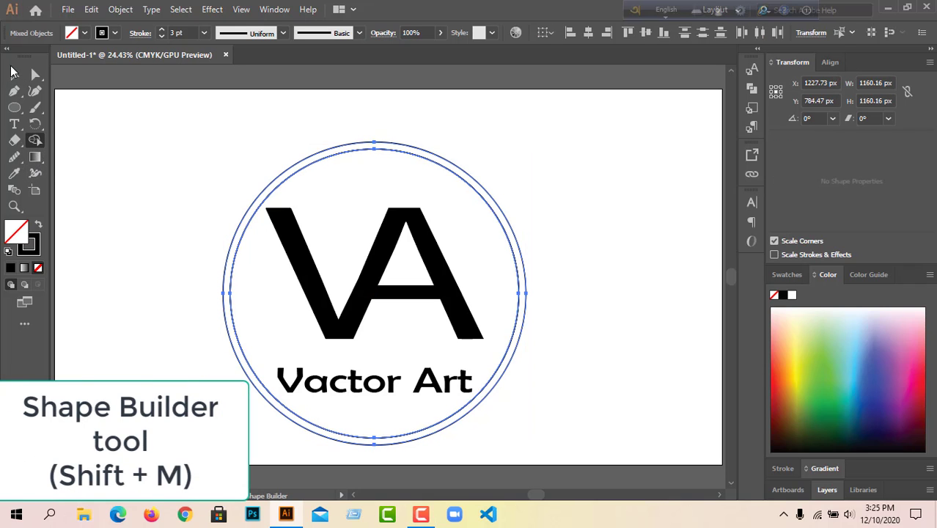
click(11, 71)
- Swap the fill and stroke of only the outer ring to make it a solid black border
click(38, 225)
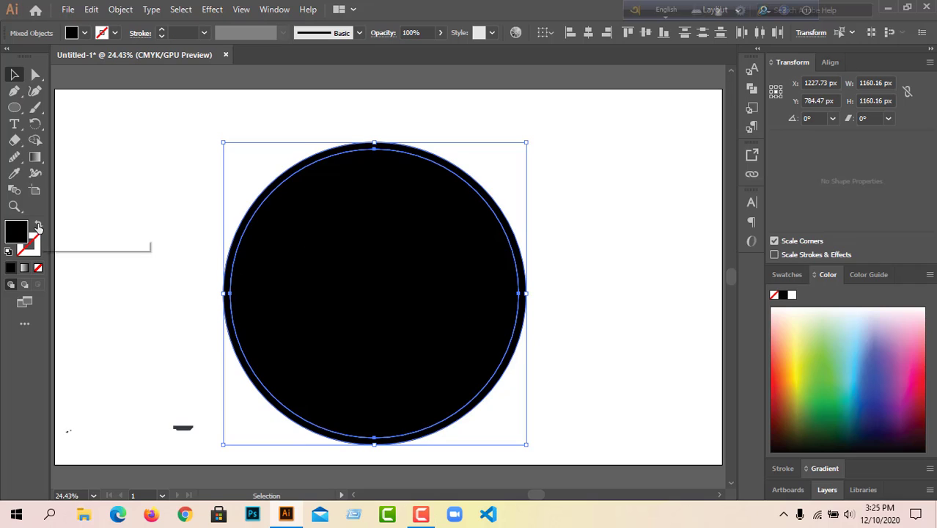
key(ctrl+z)
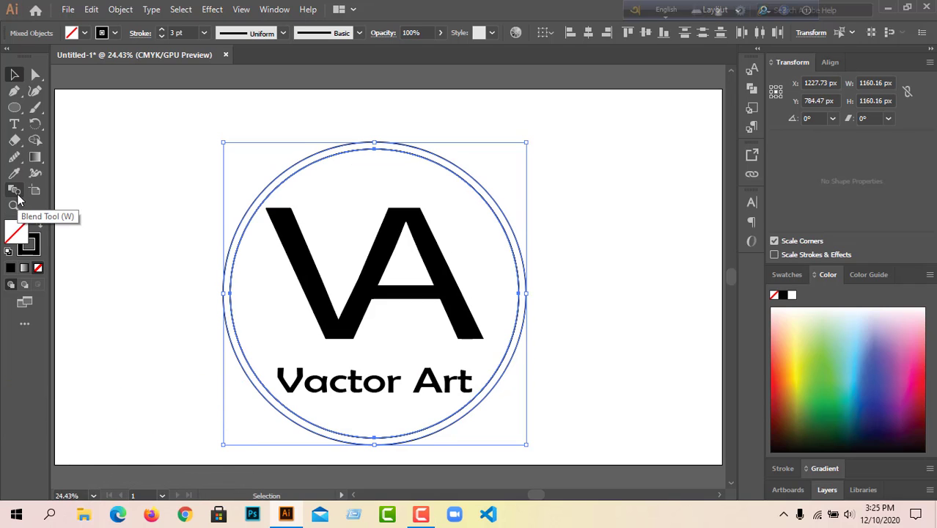
click(154, 198)
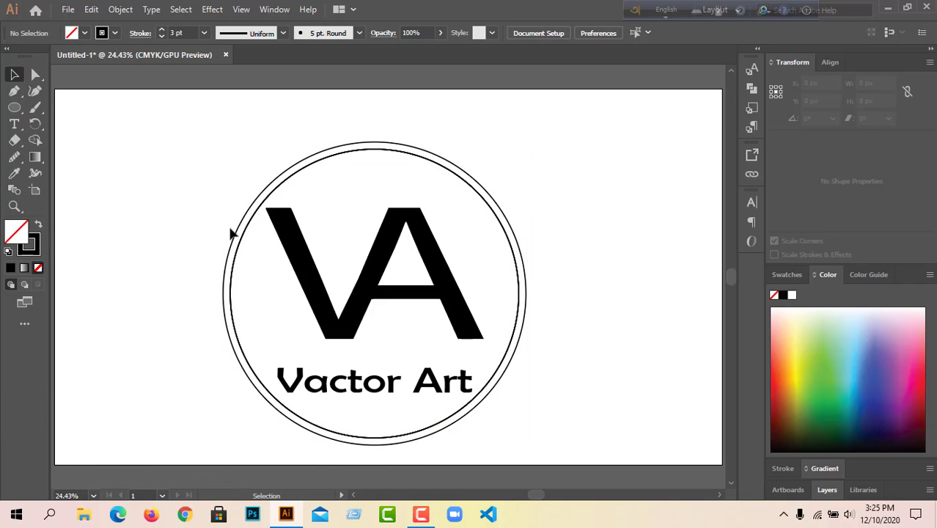
click(232, 234)
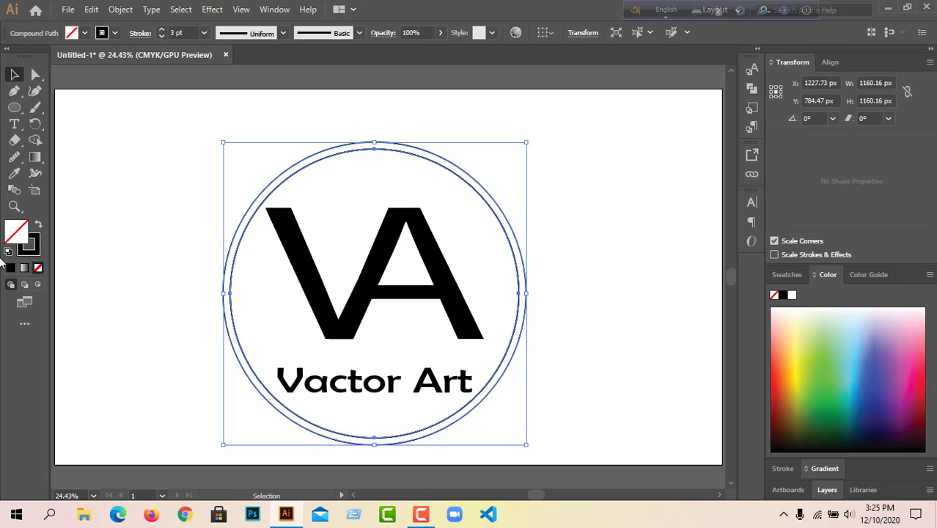
click(39, 227)
click(117, 160)
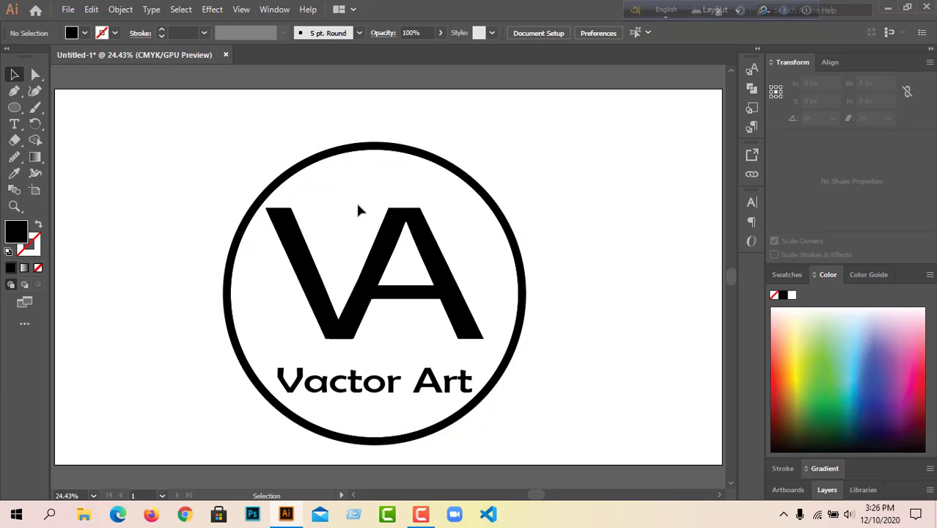
- Export the artwork as a PNG named logo to the Desktop, at High (300 ppi) resolution with a transparent background
click(66, 10)
mouse_move(206, 253)
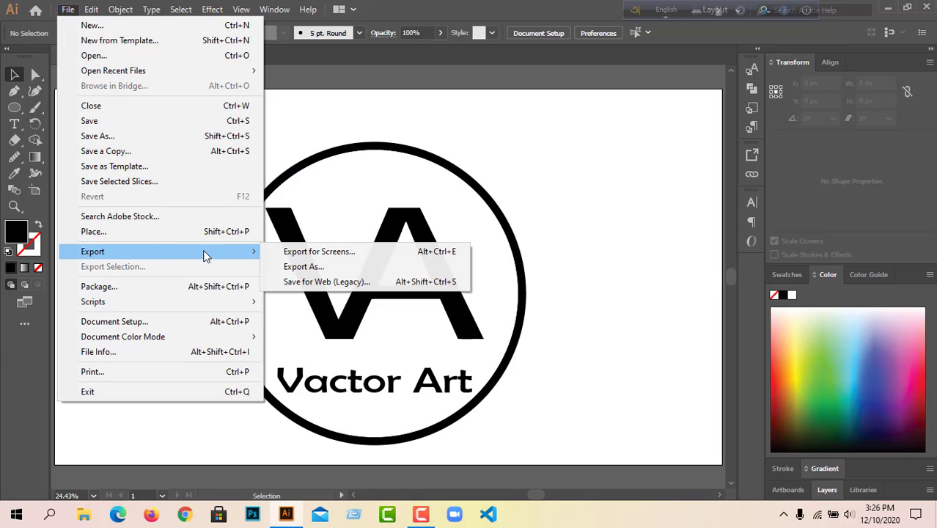
click(302, 266)
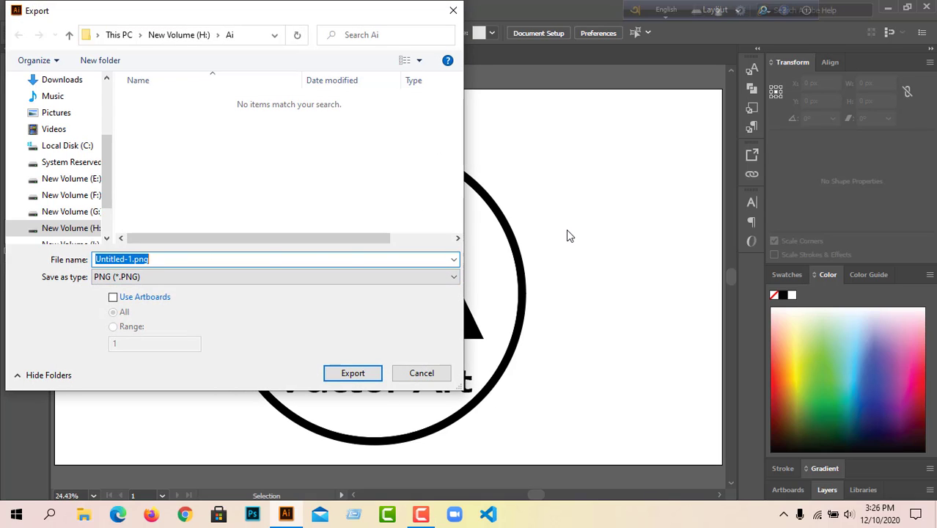
text(logo)
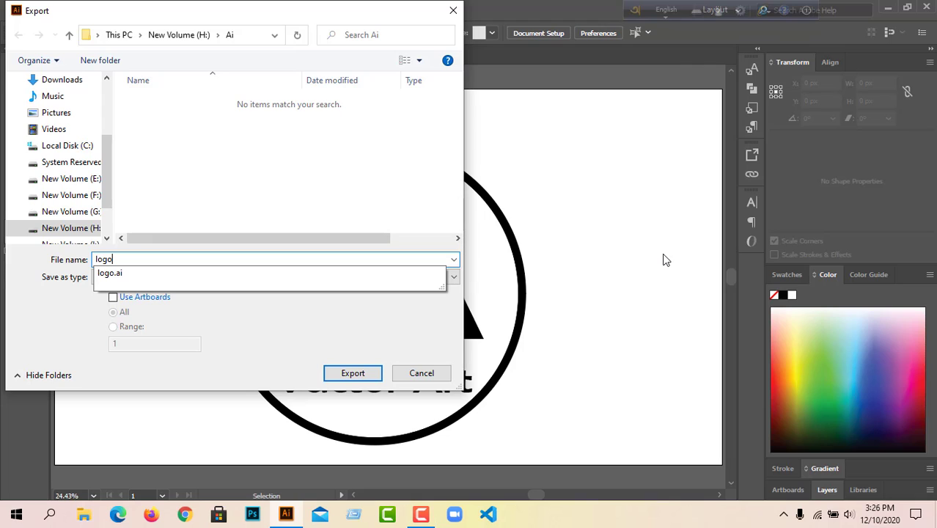
scroll(63, 90, up, 2)
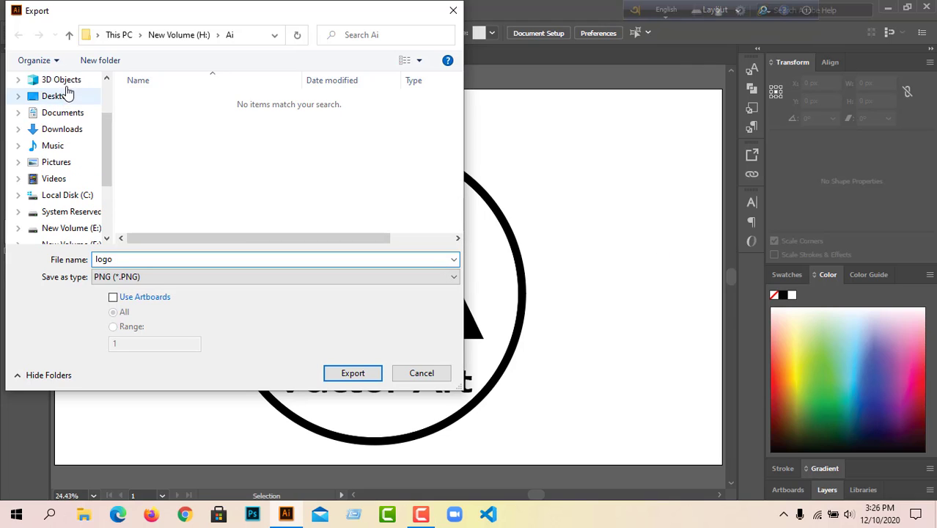
click(70, 97)
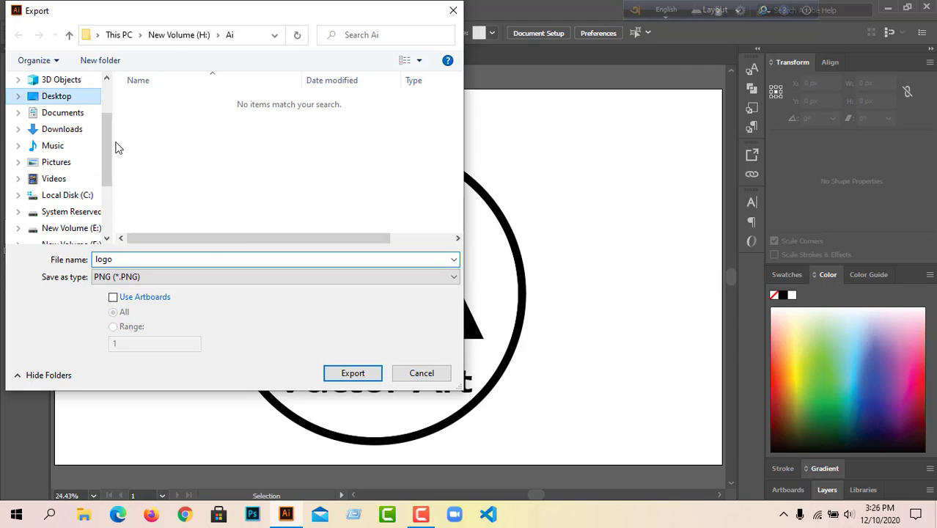
click(355, 374)
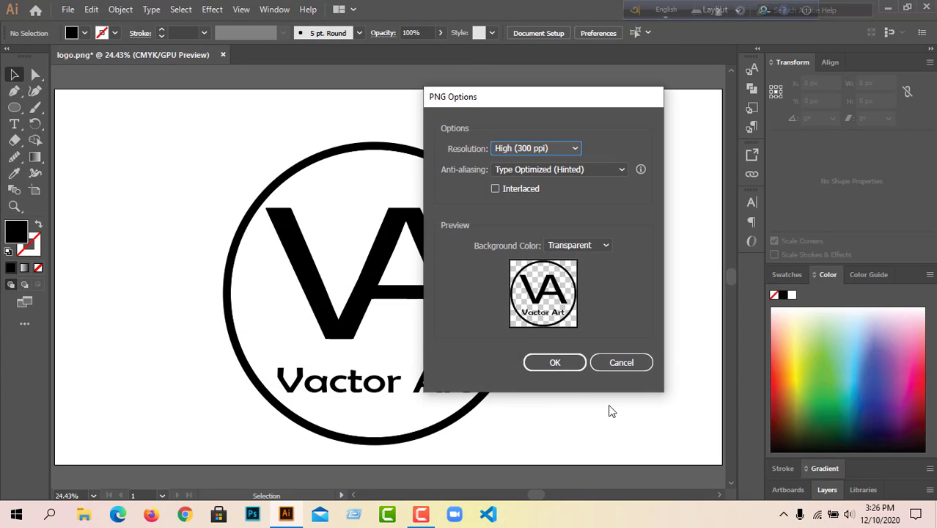
click(547, 360)
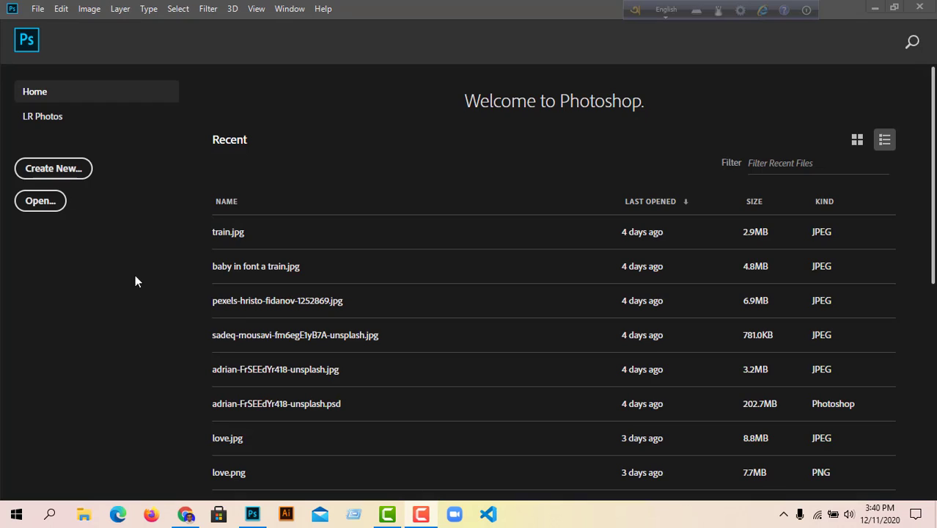
- In Photoshop, open the file 3d wood logo mockup.psd from the Logo Mockup folder on drive H
click(57, 206)
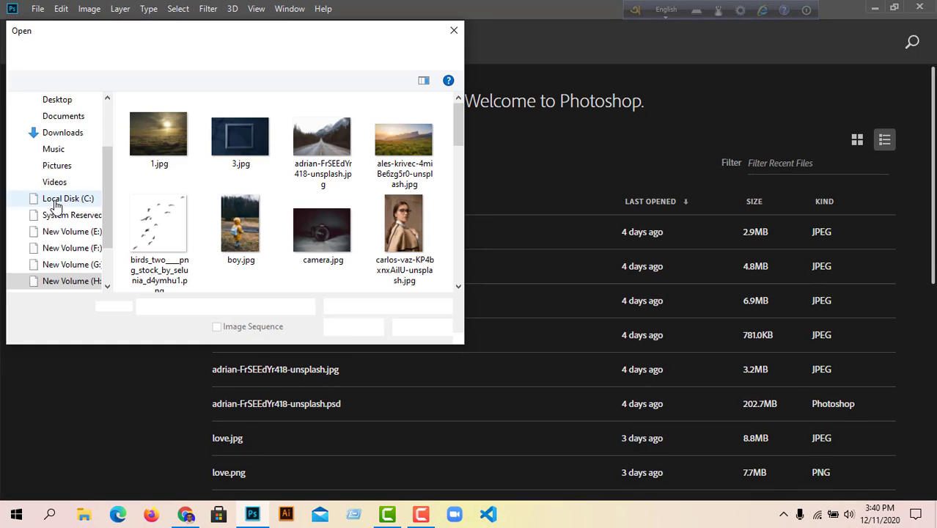
click(72, 279)
double_click(180, 242)
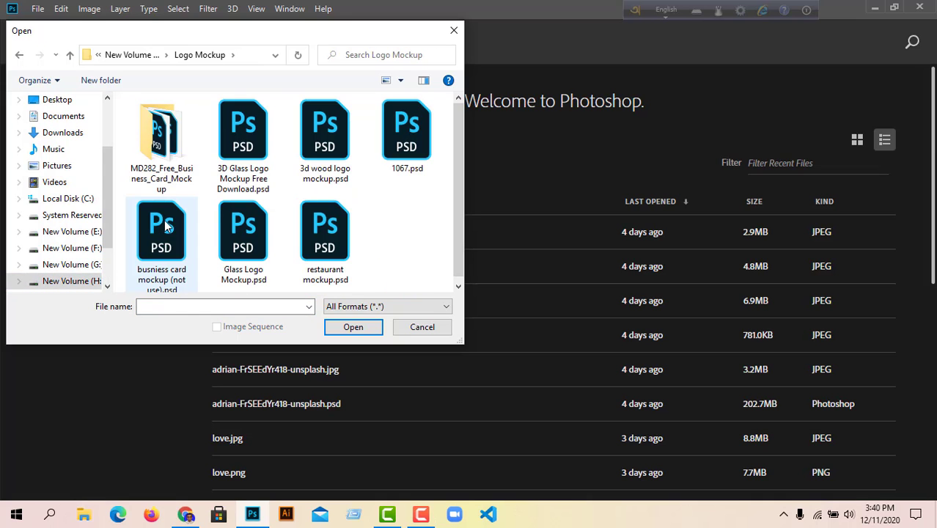
click(332, 149)
click(354, 325)
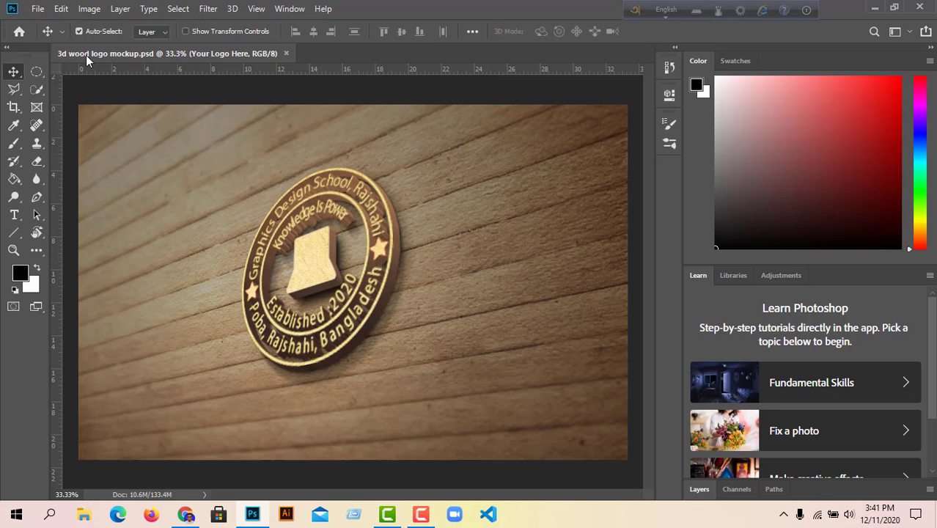
- Open the exported logo.png from the Desktop
click(38, 8)
click(59, 38)
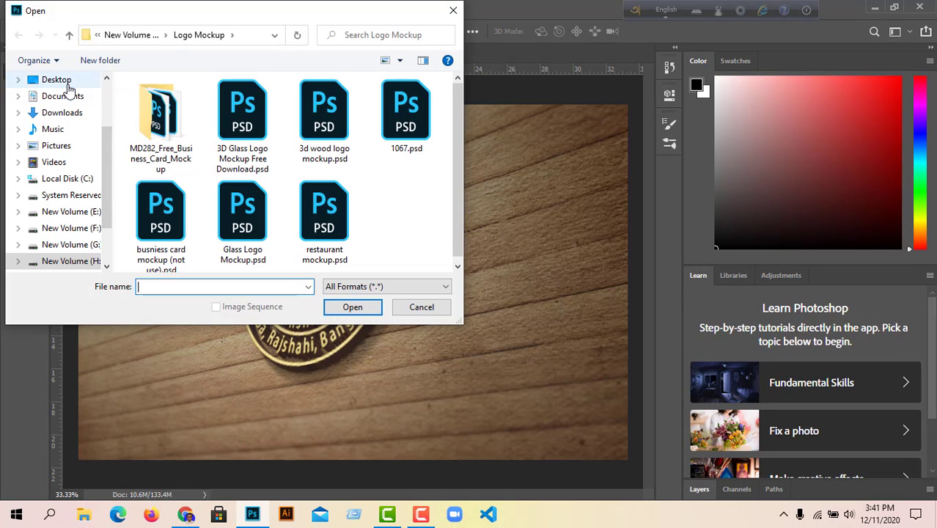
click(73, 80)
click(244, 125)
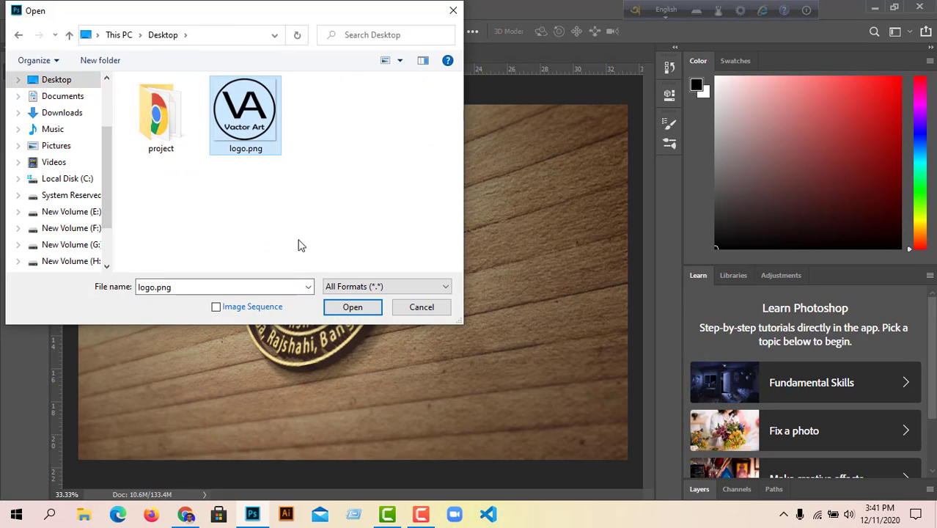
click(338, 310)
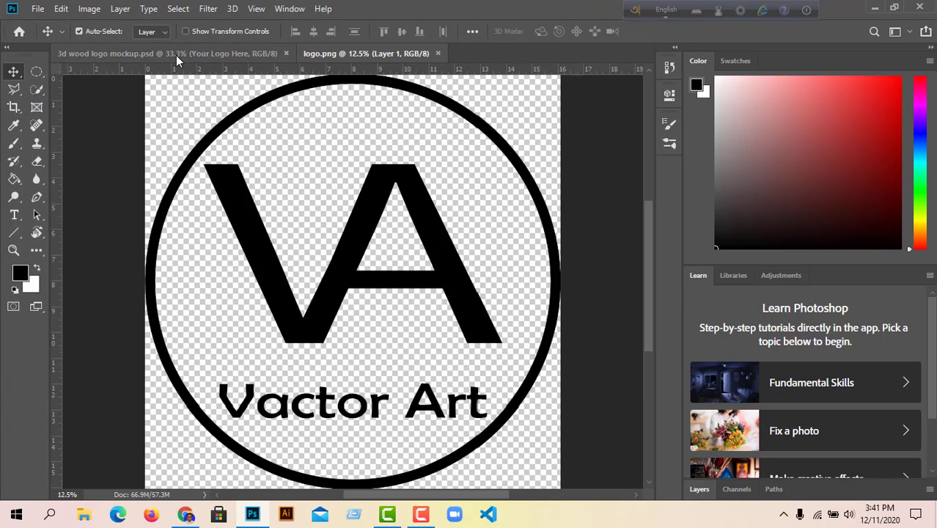
- Return to the wood mockup document and open the contents of its "Your Logo Here" smart object for editing
click(176, 55)
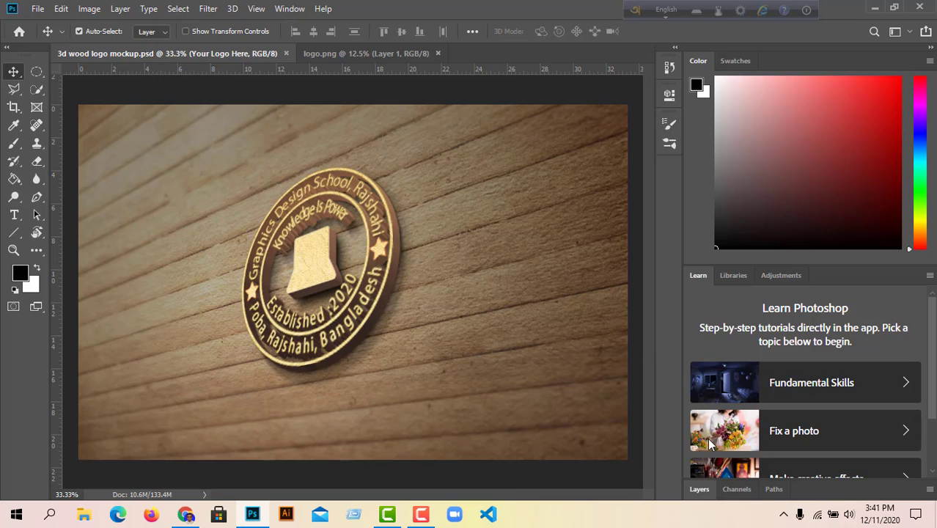
click(701, 489)
double_click(715, 409)
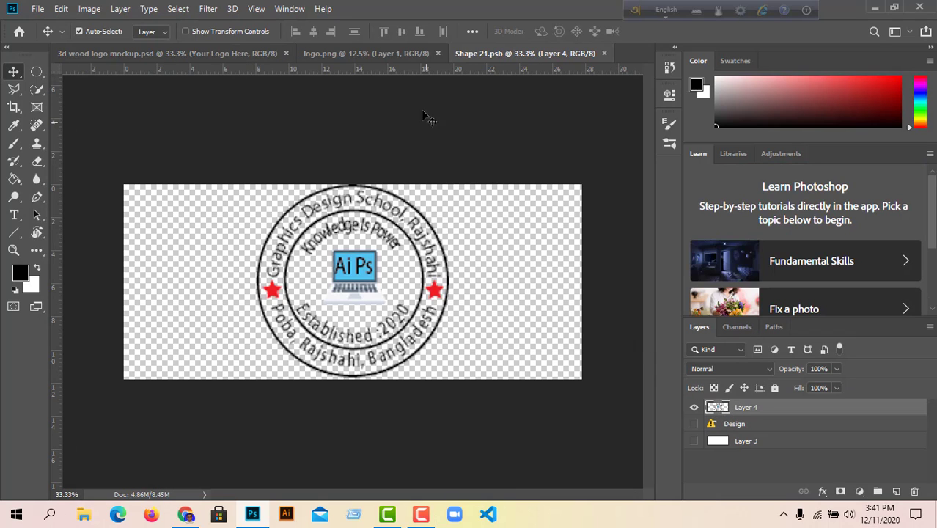
- Copy the VA logo from logo.png into the Shape 21.psb document and scale it down to about 14.9%
click(381, 57)
drag(383, 224, 238, 284)
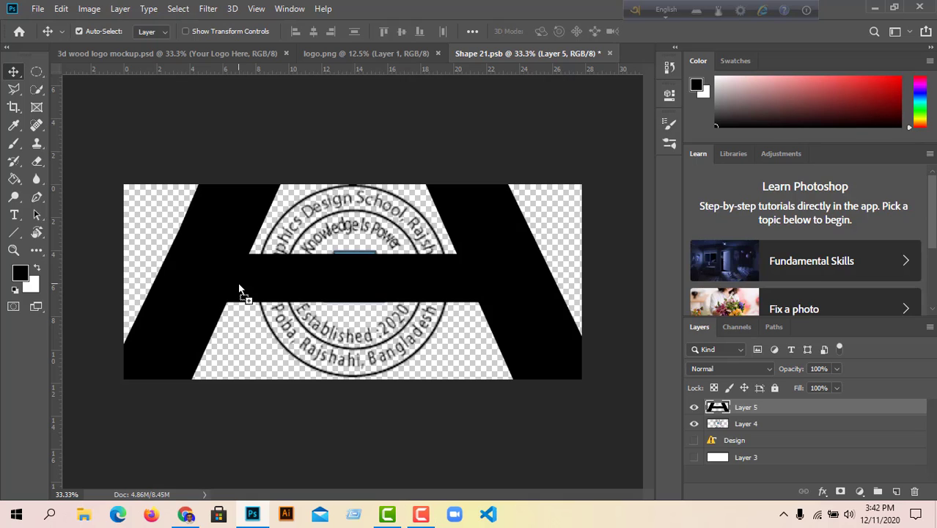
key(ctrl+t)
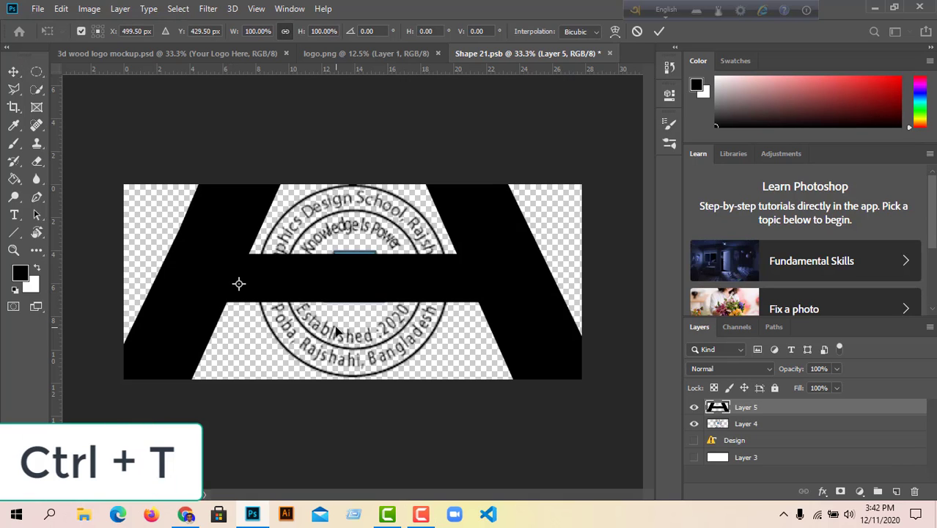
scroll(335, 323, down, 5)
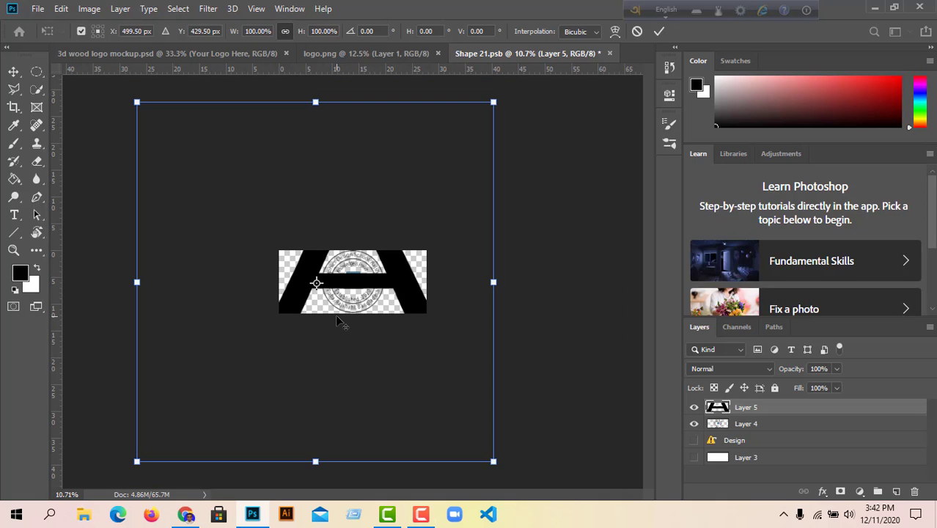
drag(493, 282, 314, 280)
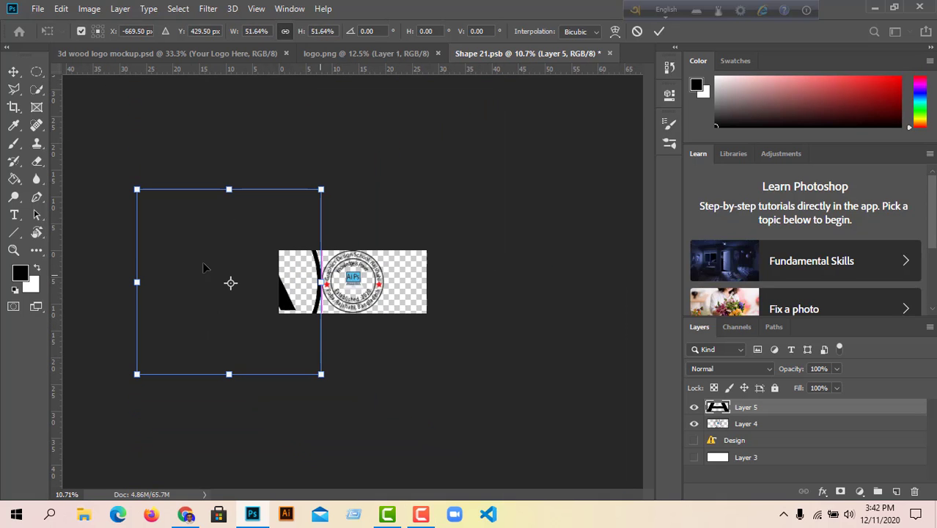
drag(136, 282, 323, 282)
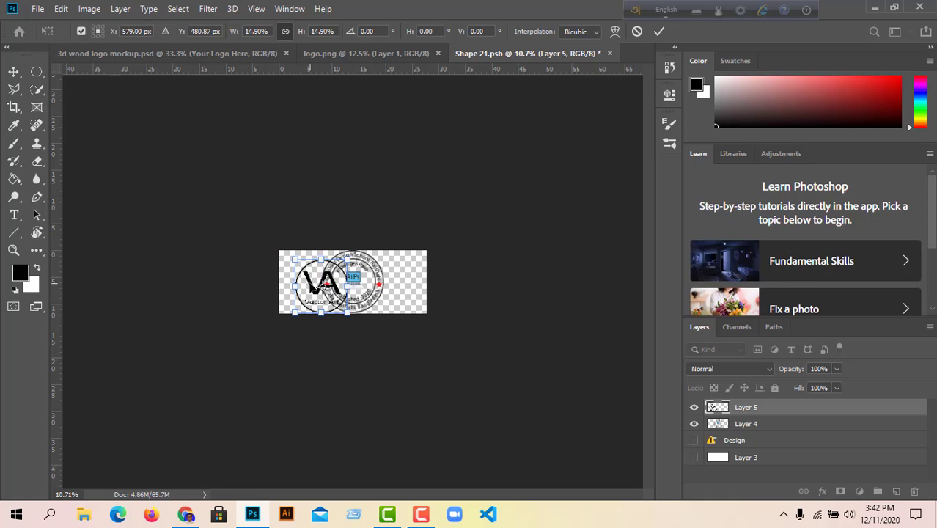
key(ctrl+0)
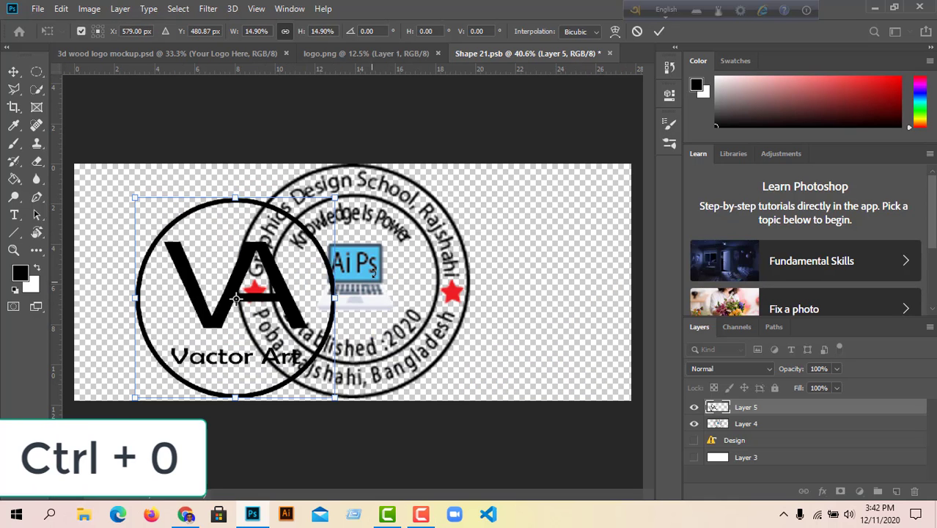
key(Return)
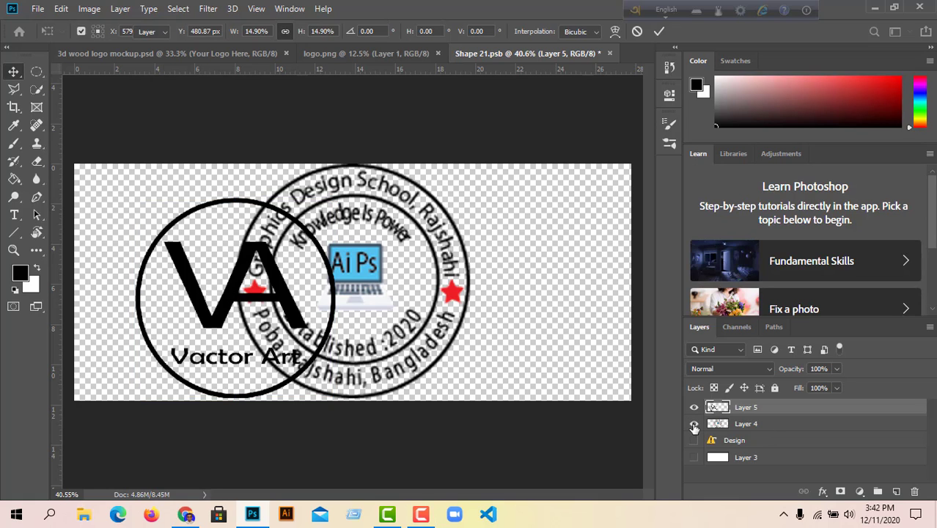
- Hide the old emblem on Layer 4 and enlarge the VA logo to about 118%, centred and filling the canvas height
click(693, 424)
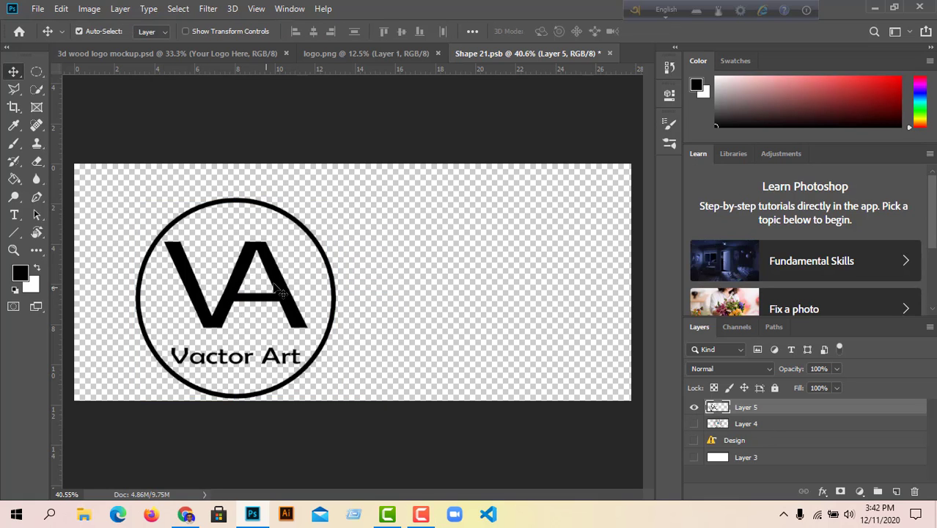
drag(275, 288, 366, 268)
key(ctrl+t)
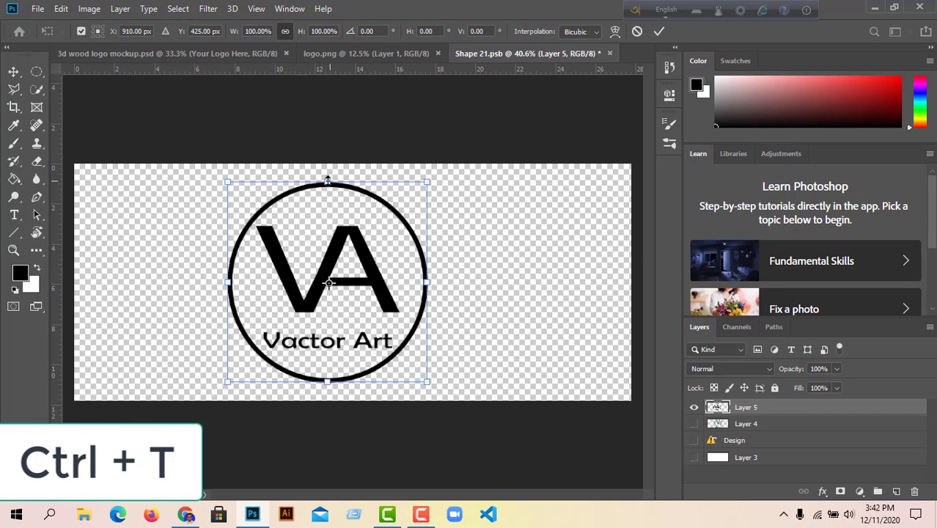
drag(328, 176, 328, 159)
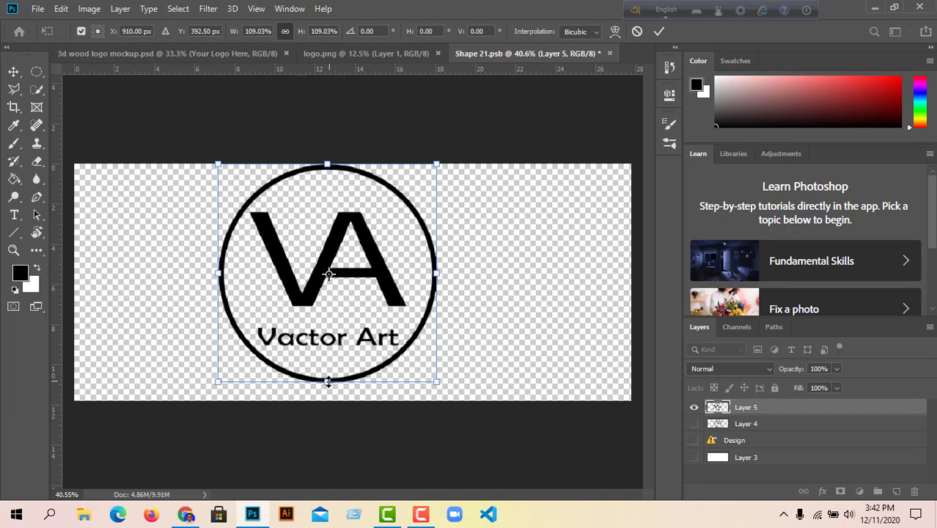
drag(327, 387, 327, 400)
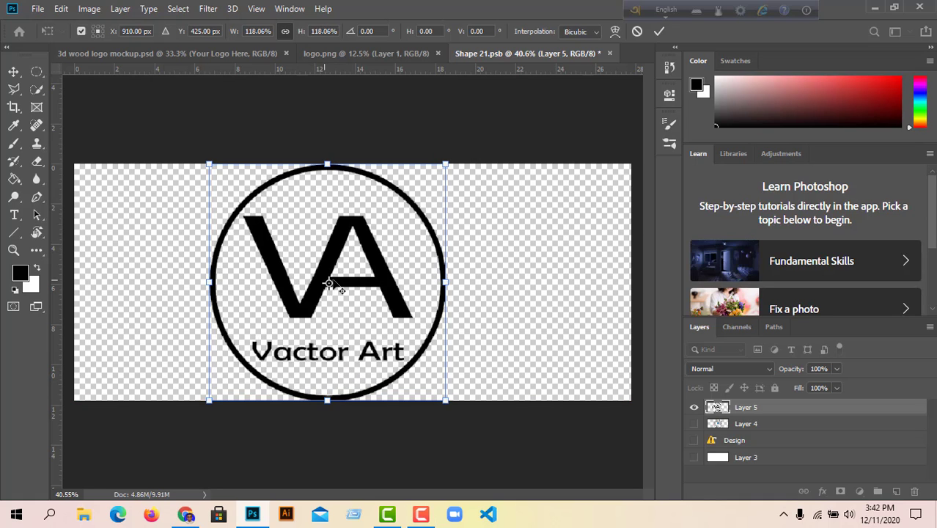
drag(329, 284, 371, 284)
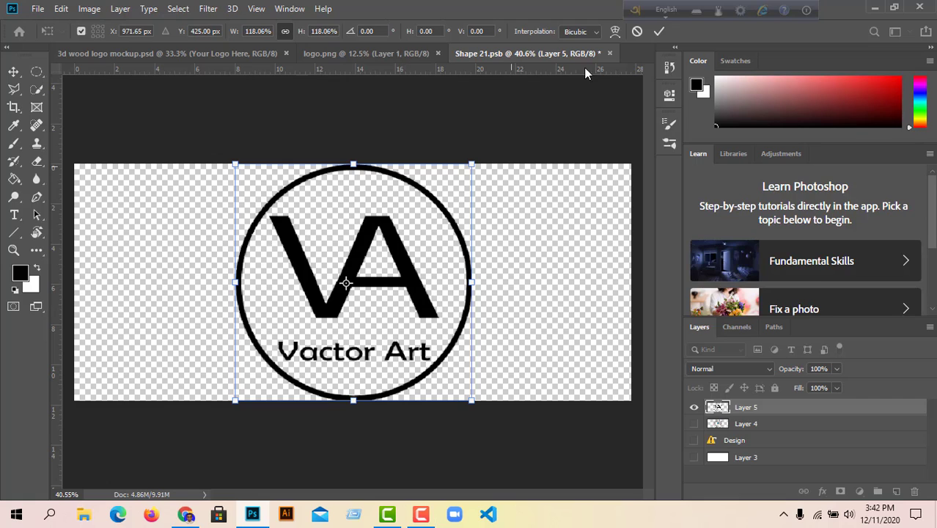
click(658, 31)
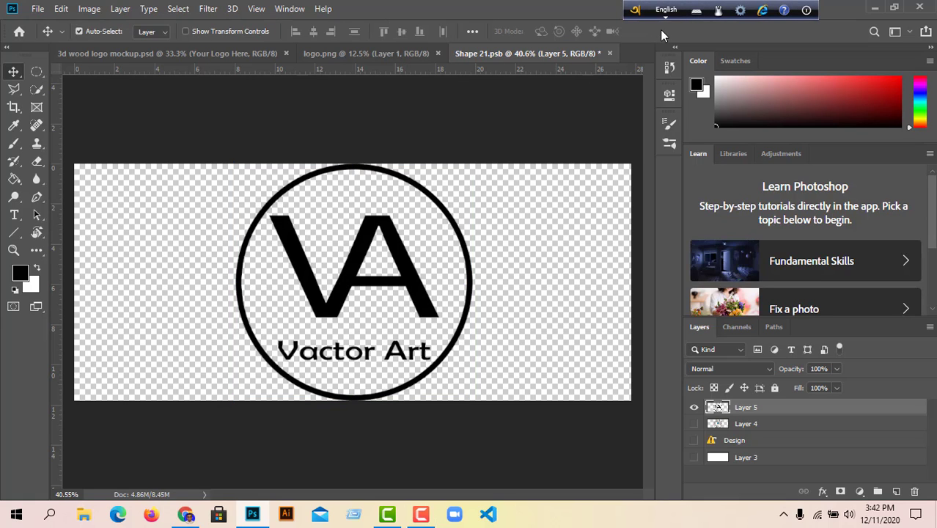
- Close Shape 21.psb with its changes saved, and close logo.png to return to the wood mockup
click(609, 54)
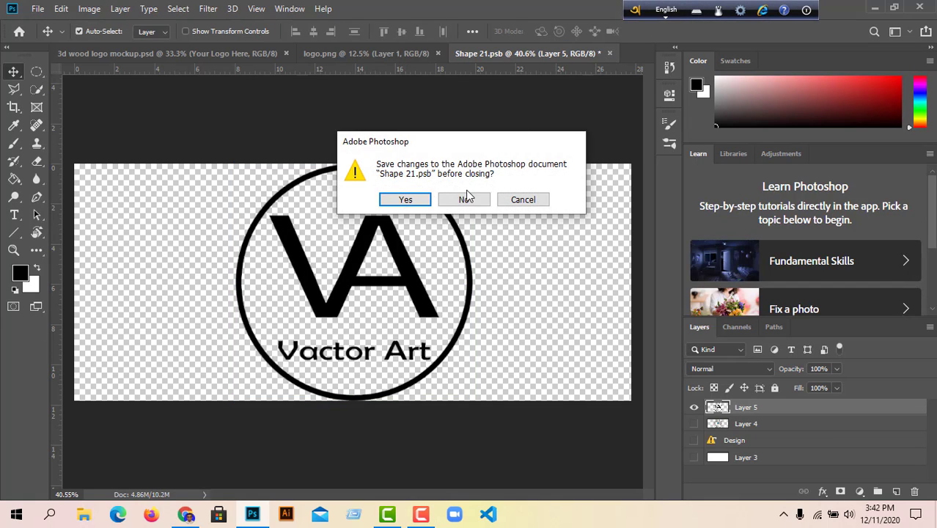
click(417, 200)
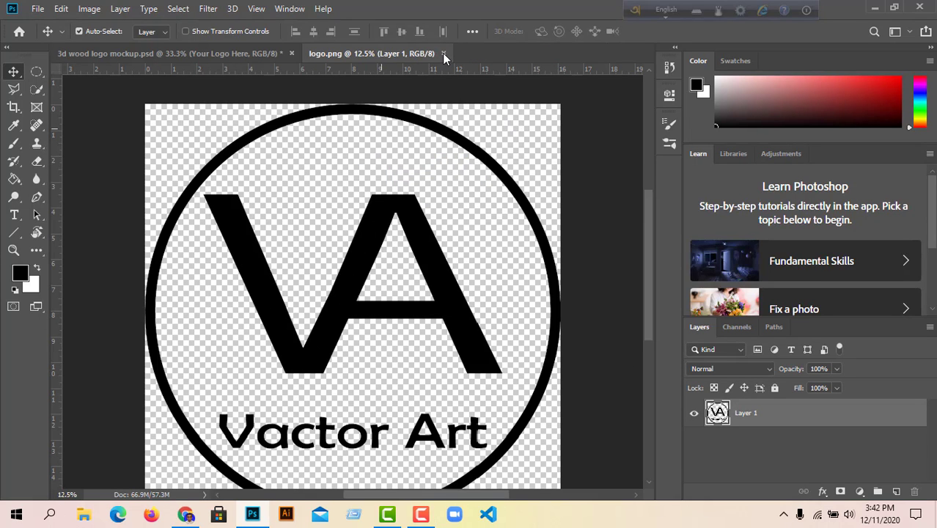
click(443, 53)
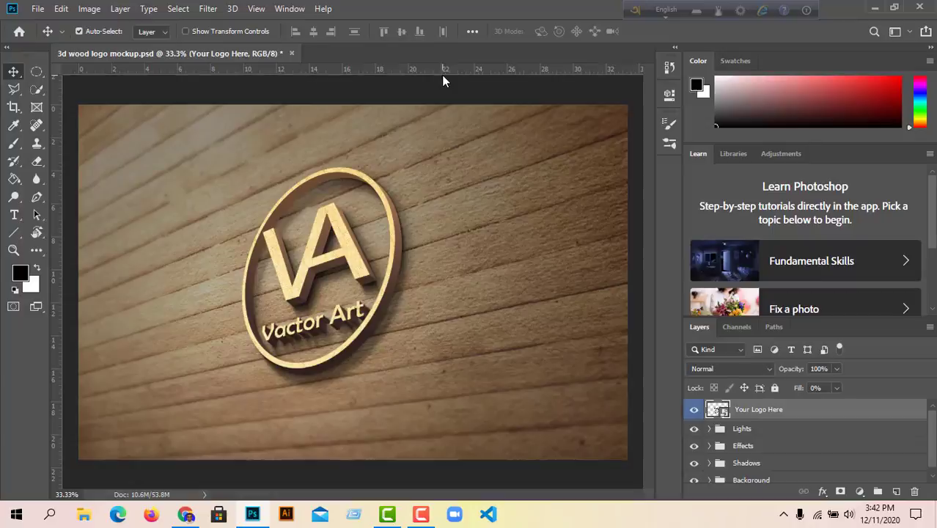